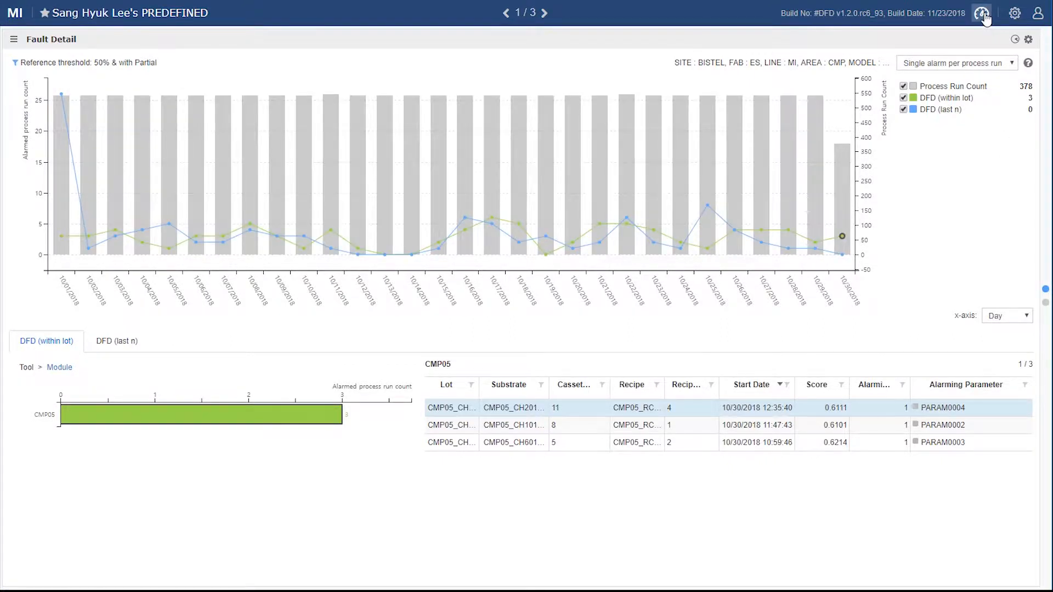
# Step: Create a new dashboard and add the Fault Detail and Fault Detail Raw Level widgets to it
pyautogui.click(983, 15)
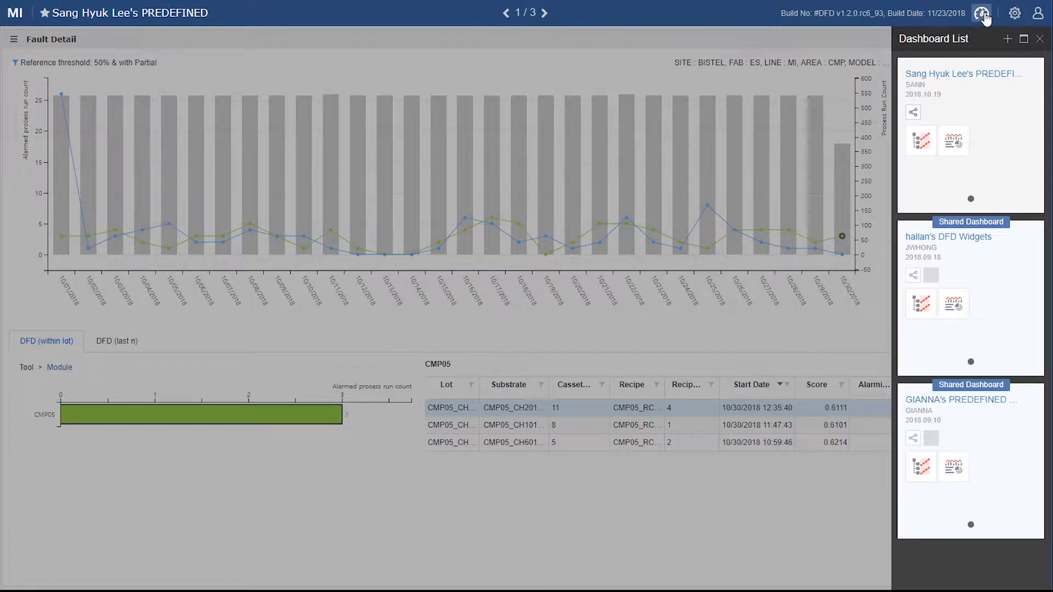
pyautogui.click(1007, 39)
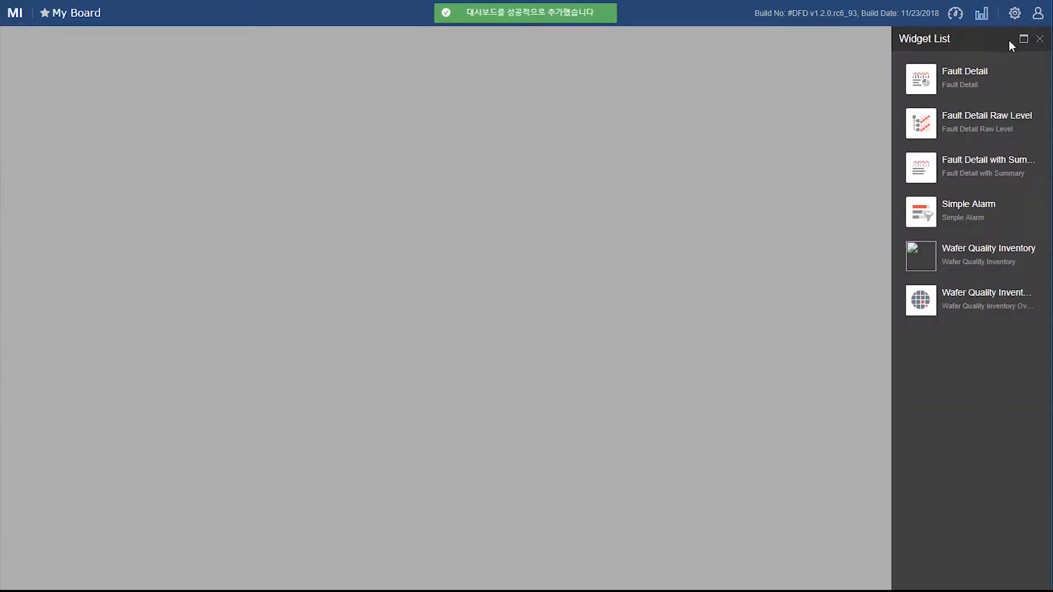
pyautogui.click(980, 80)
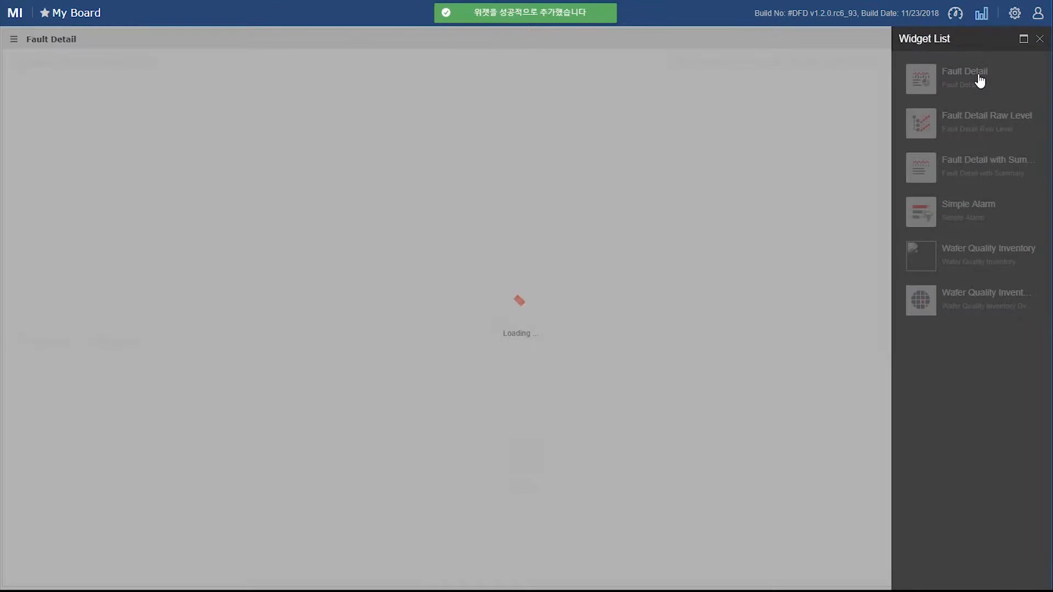
pyautogui.click(978, 121)
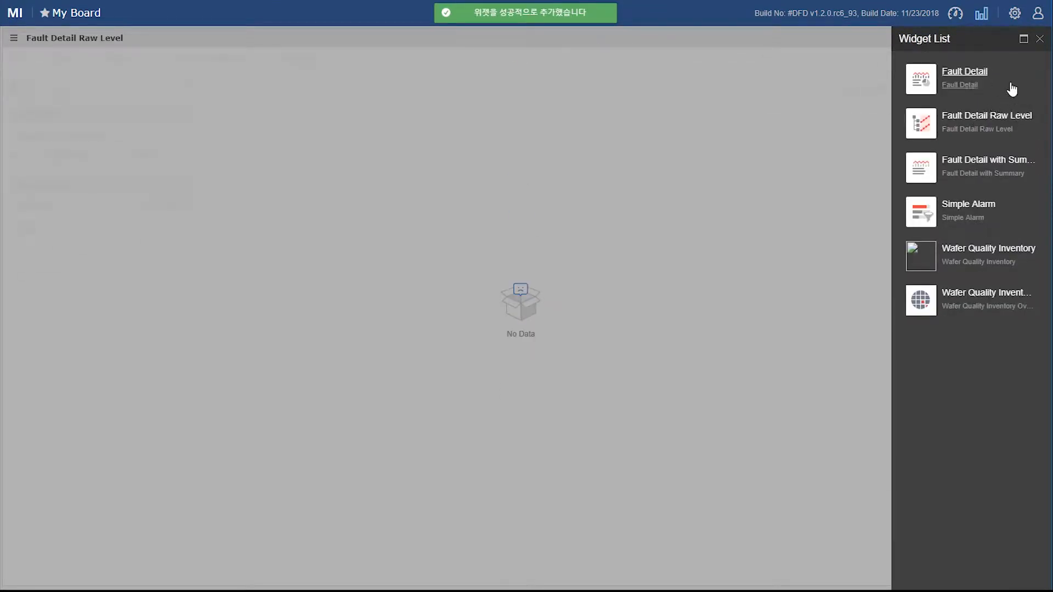
pyautogui.click(1039, 39)
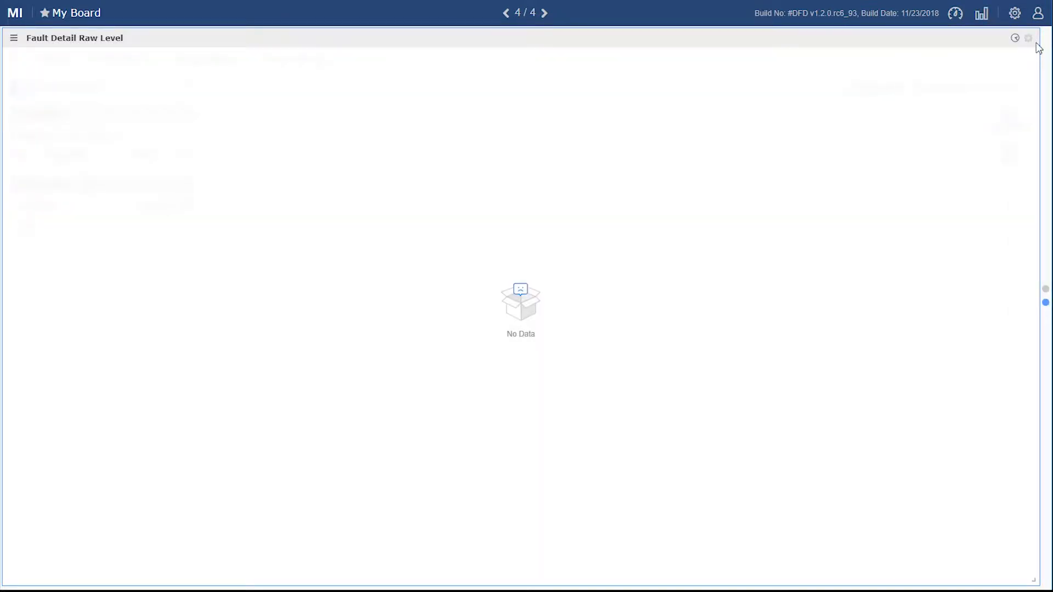
# Step: Configure the Fault Detail widget with the DEFAULT_TOOL_M... model and only tool CMP05 selected
pyautogui.click(1044, 293)
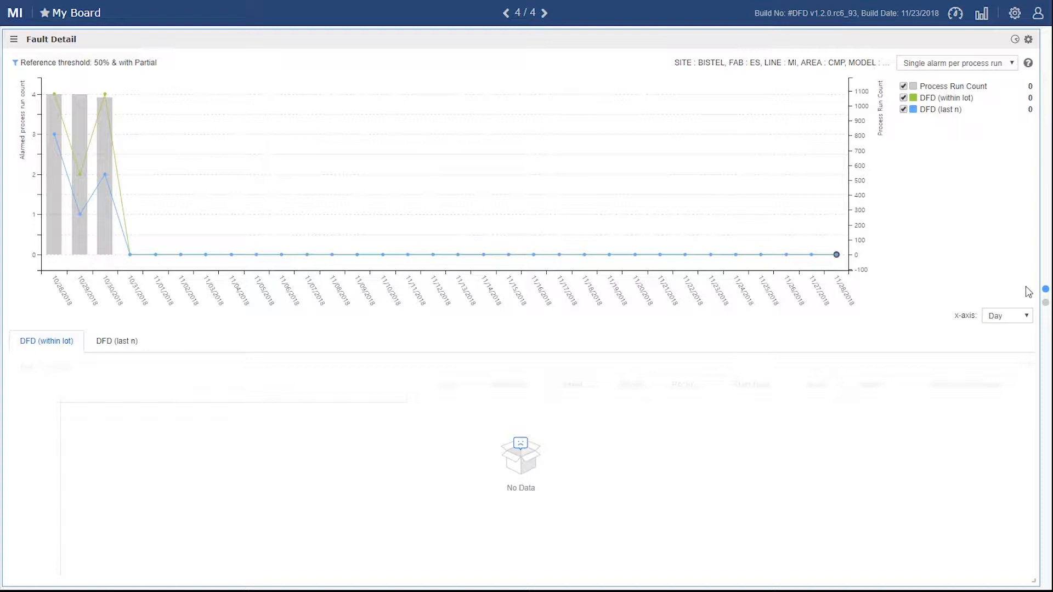
pyautogui.click(1029, 41)
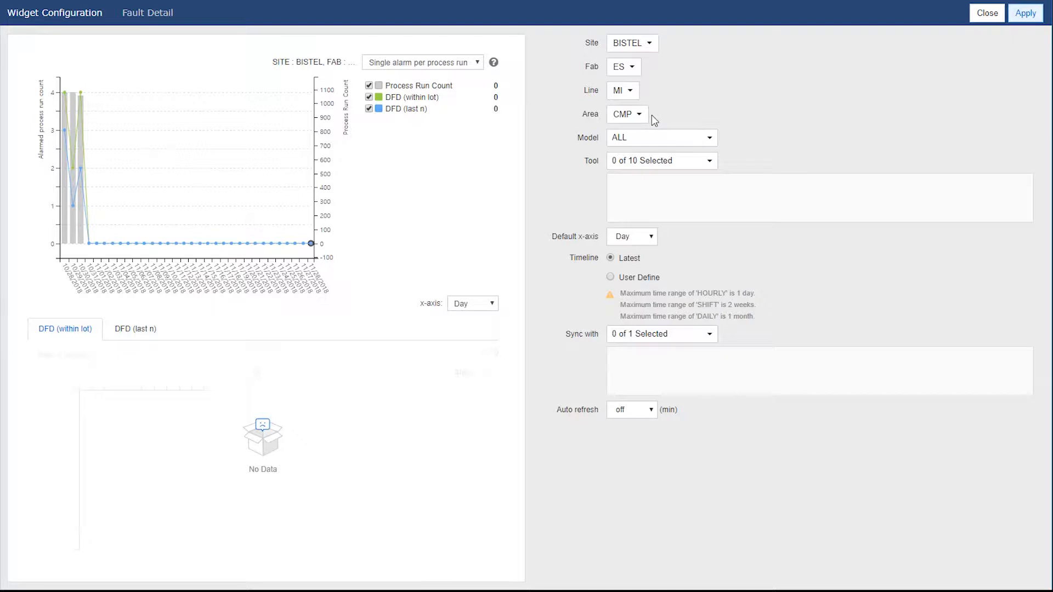
pyautogui.click(713, 144)
pyautogui.click(692, 171)
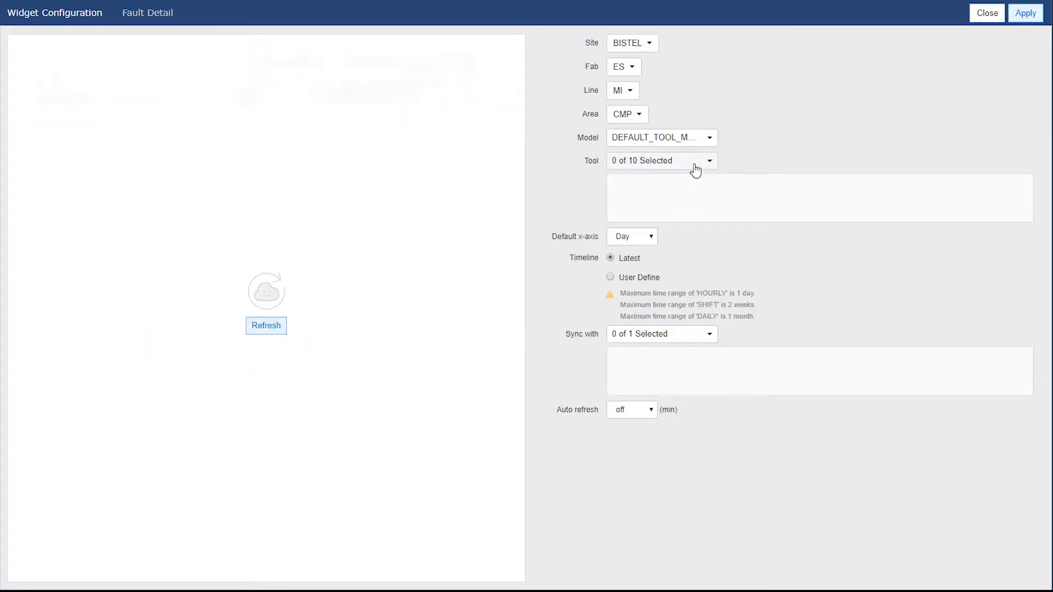
pyautogui.click(710, 162)
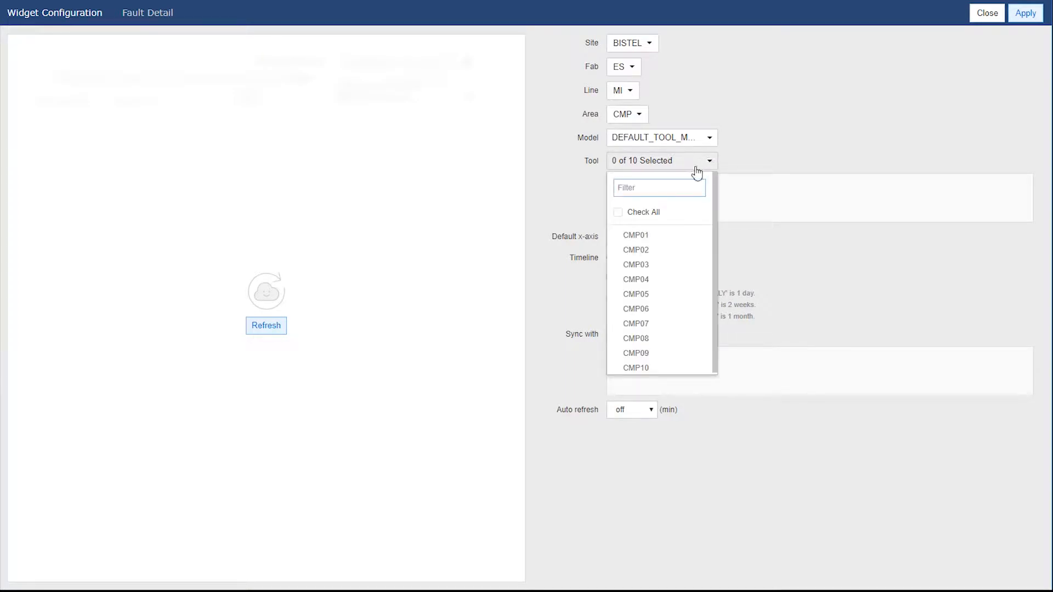
pyautogui.click(649, 299)
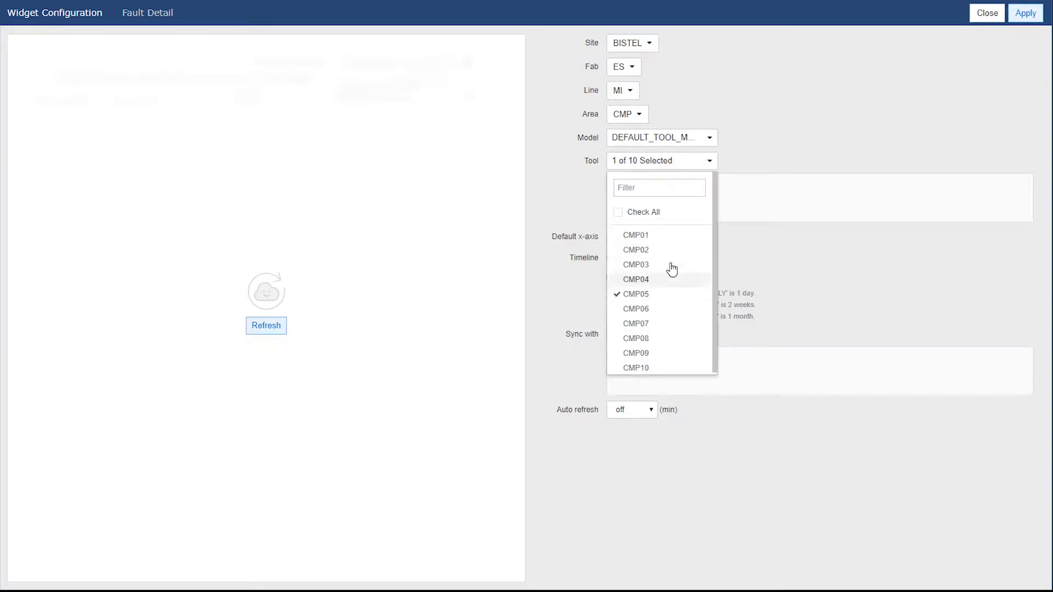
pyautogui.click(762, 165)
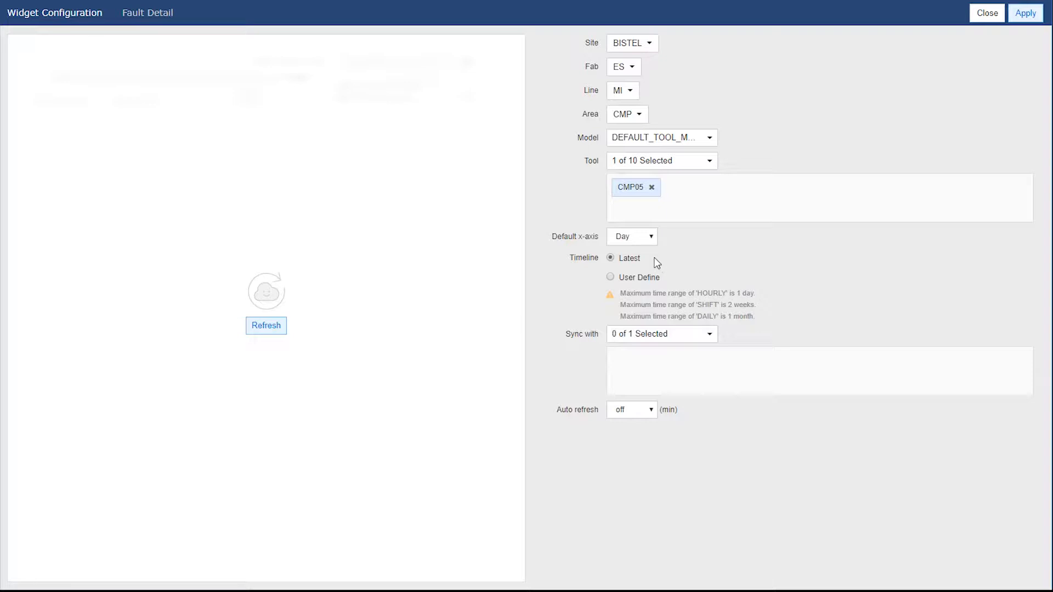
pyautogui.click(611, 278)
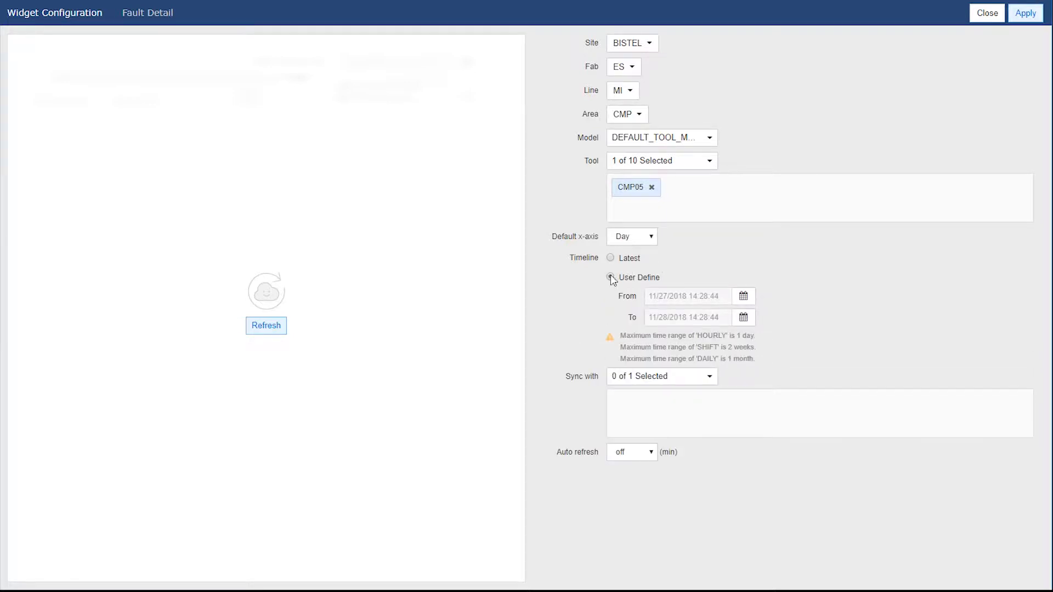
pyautogui.click(636, 237)
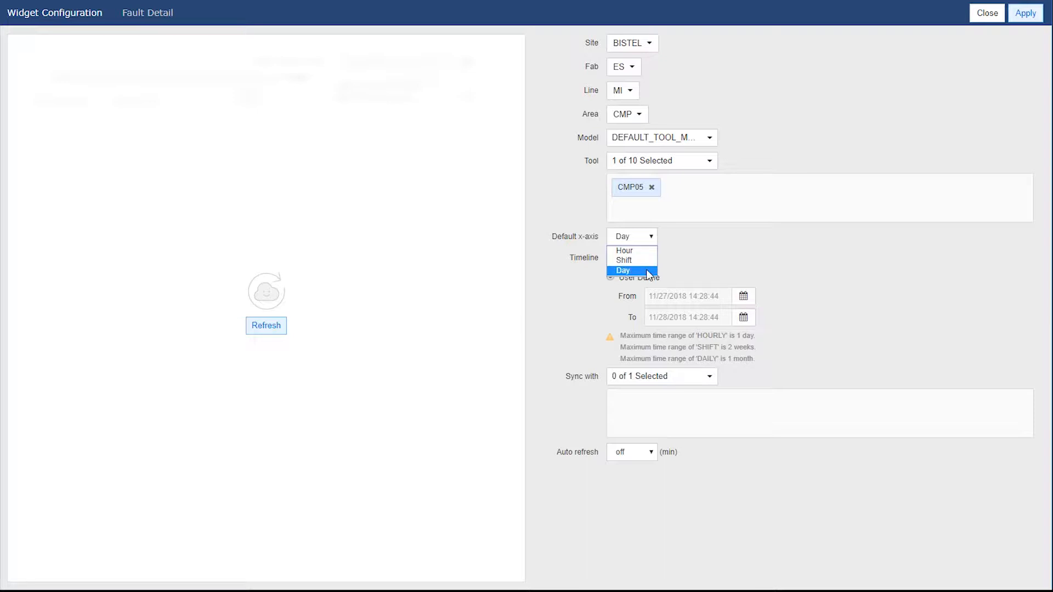
pyautogui.click(648, 271)
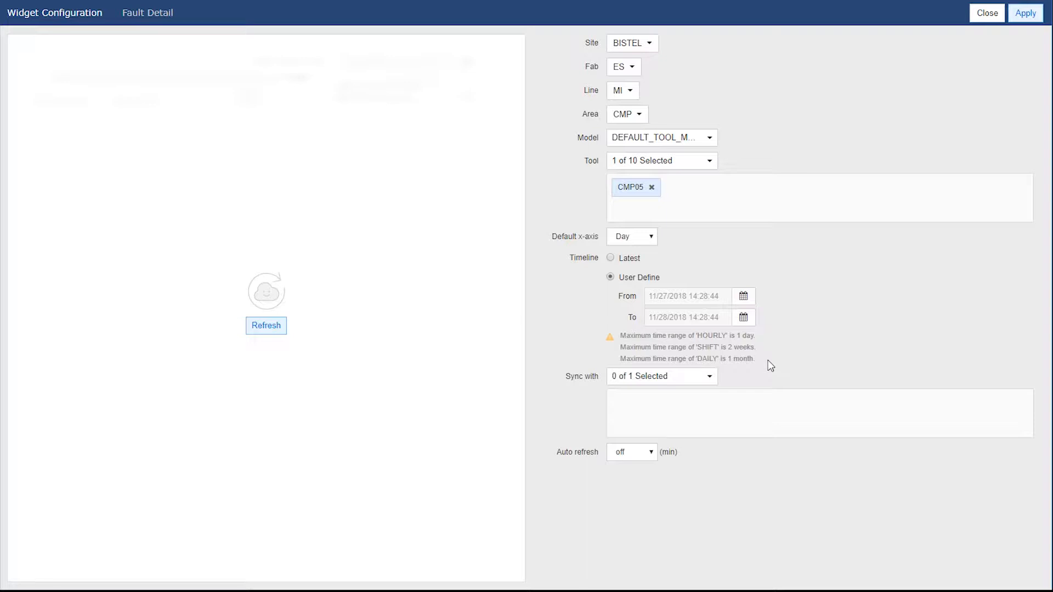
pyautogui.click(636, 260)
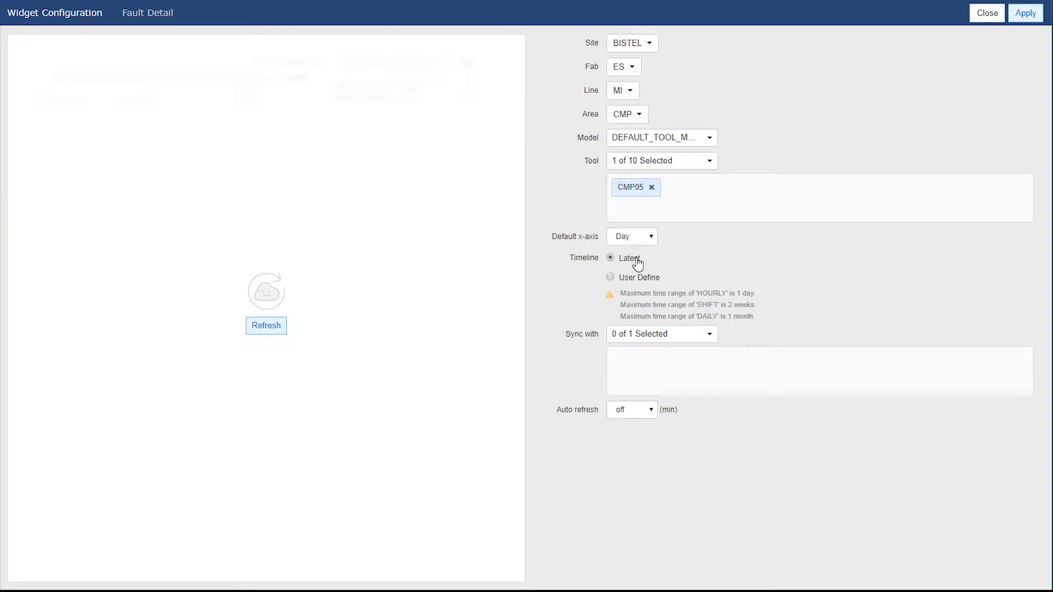
# Step: Sync the widget with Fault Detail Raw Level and refresh the configuration preview
pyautogui.click(680, 336)
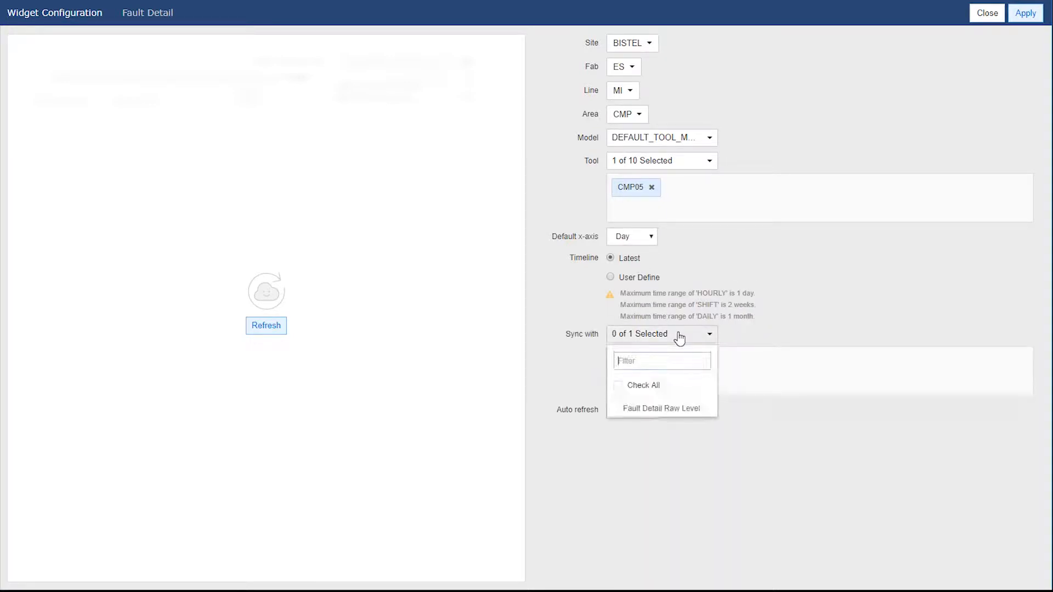
pyautogui.click(670, 408)
pyautogui.click(796, 333)
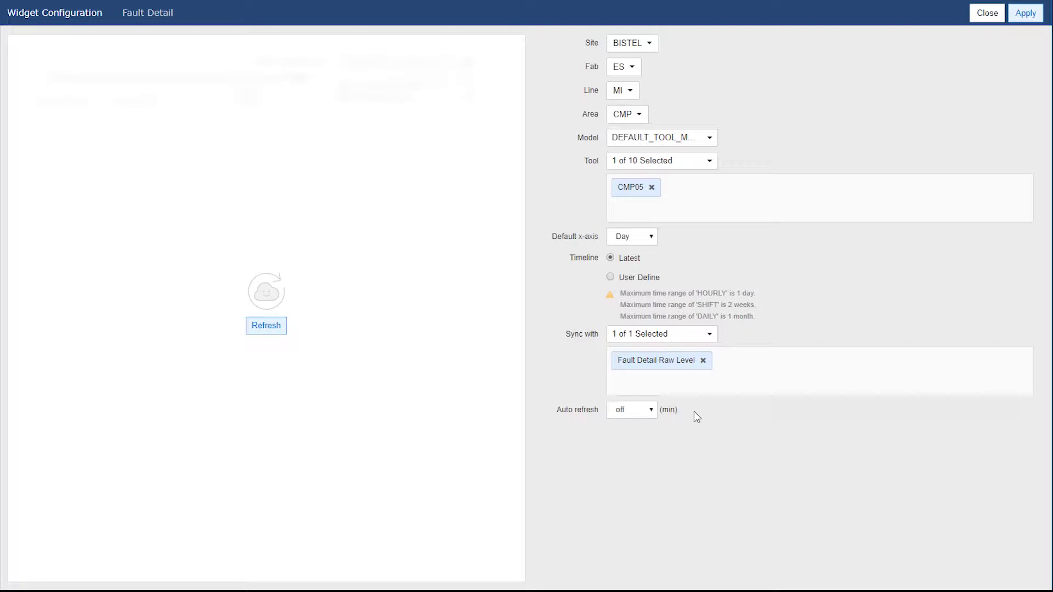
pyautogui.click(264, 333)
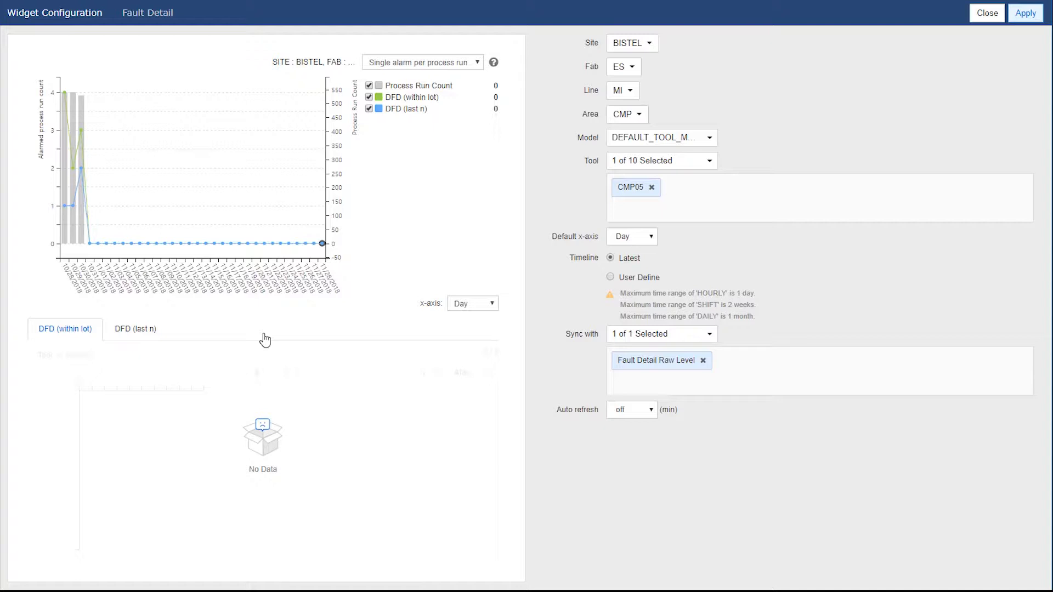
# Step: Switch the timeline to User Define and set its start date to 10/01/2018
pyautogui.click(611, 277)
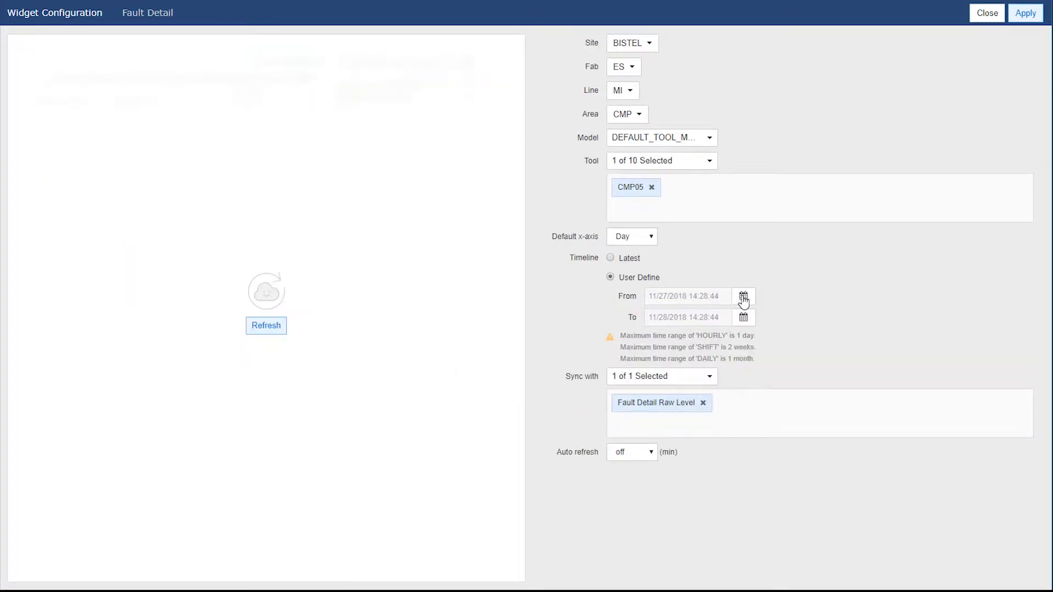
pyautogui.click(743, 299)
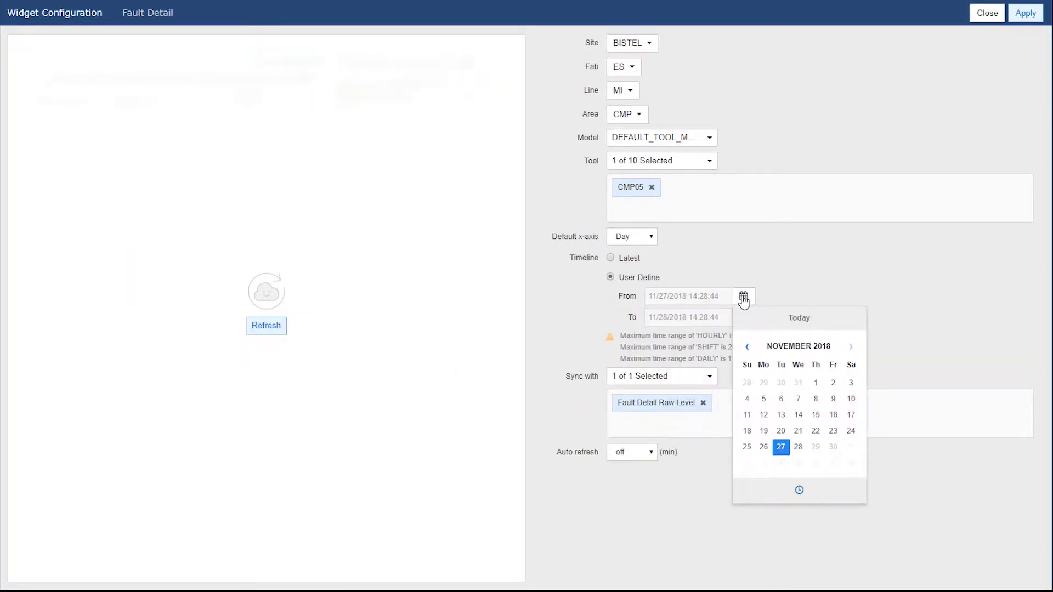
pyautogui.click(746, 346)
pyautogui.click(764, 383)
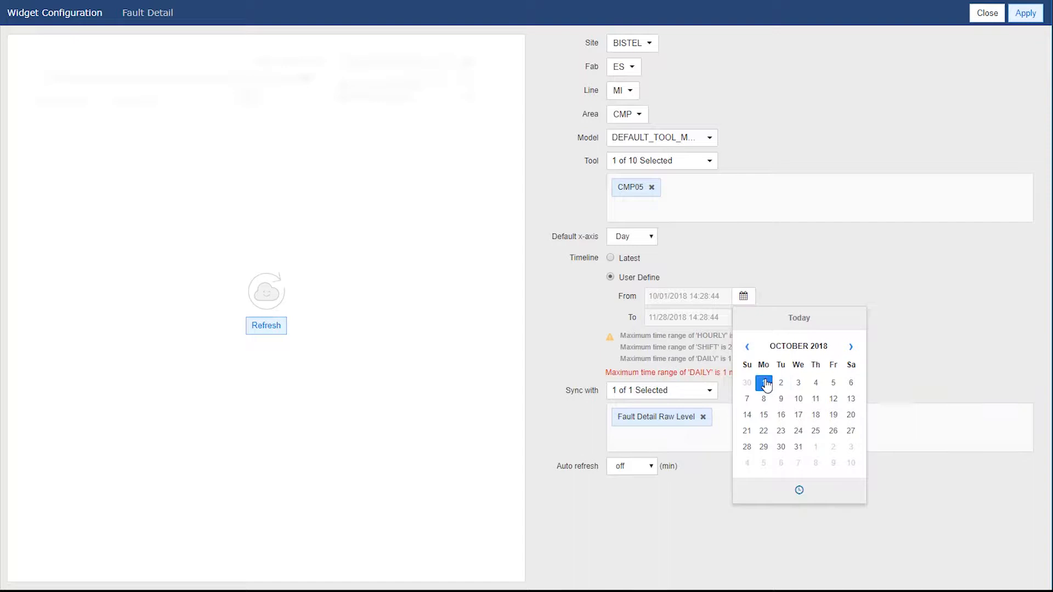
pyautogui.click(847, 289)
# Step: Set the timeline's end date to 10/30/2018, refresh the preview and apply the widget configuration
pyautogui.click(743, 319)
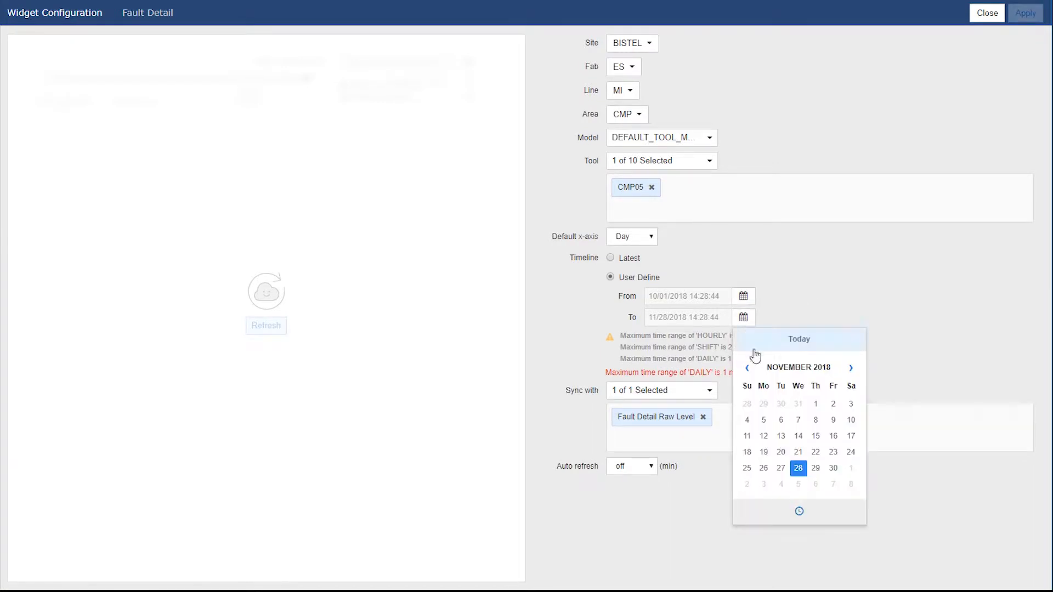
pyautogui.click(747, 368)
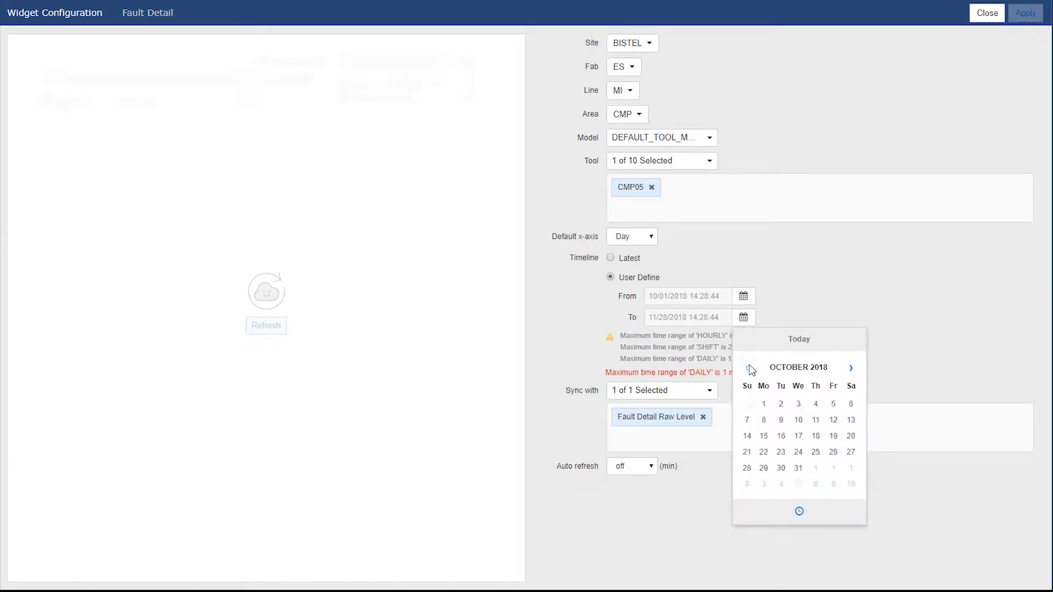
pyautogui.click(781, 468)
pyautogui.click(850, 281)
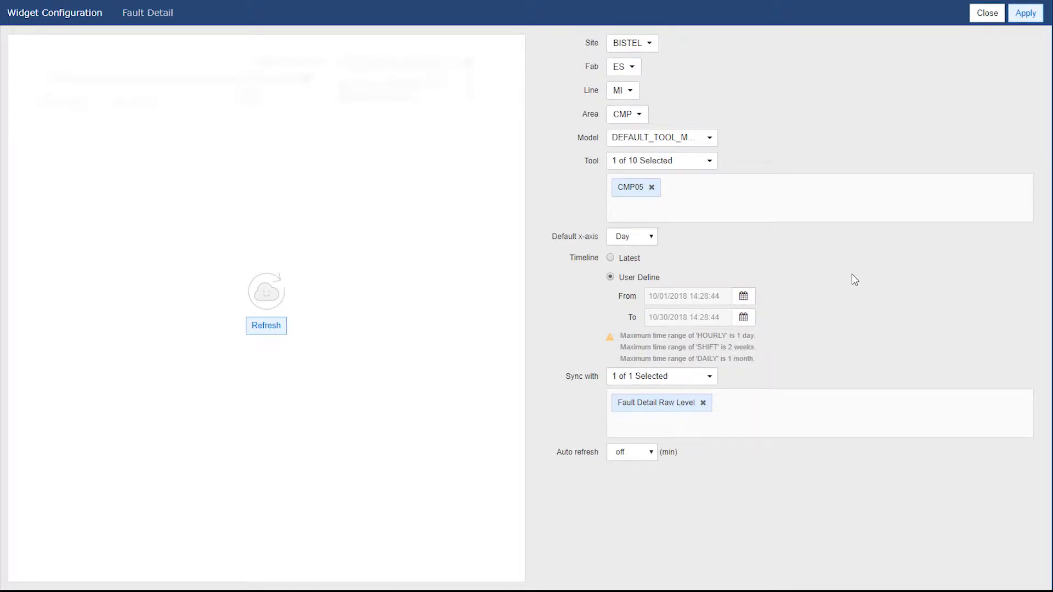
pyautogui.click(276, 328)
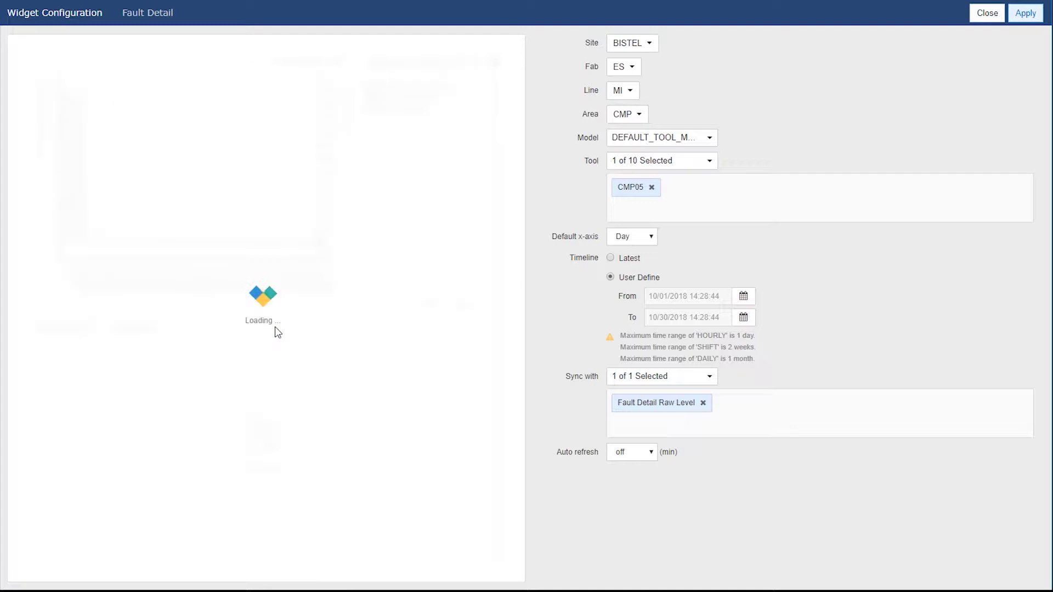
pyautogui.click(1029, 20)
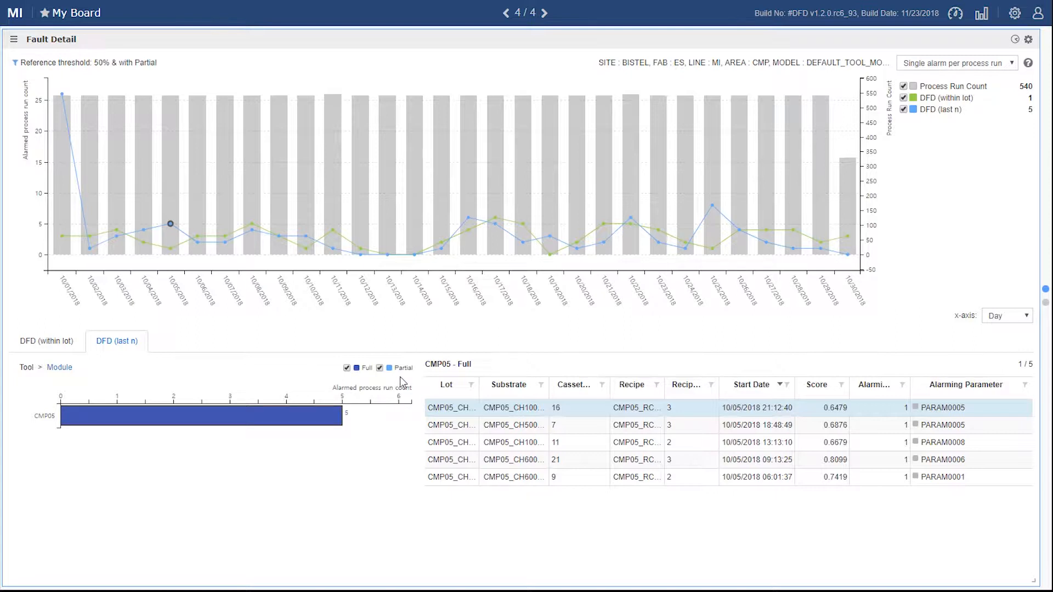
# Step: Try a Fault Detail filter excluding parameter category dry_b with parameter name cmb*, and close it without applying
pyautogui.click(105, 65)
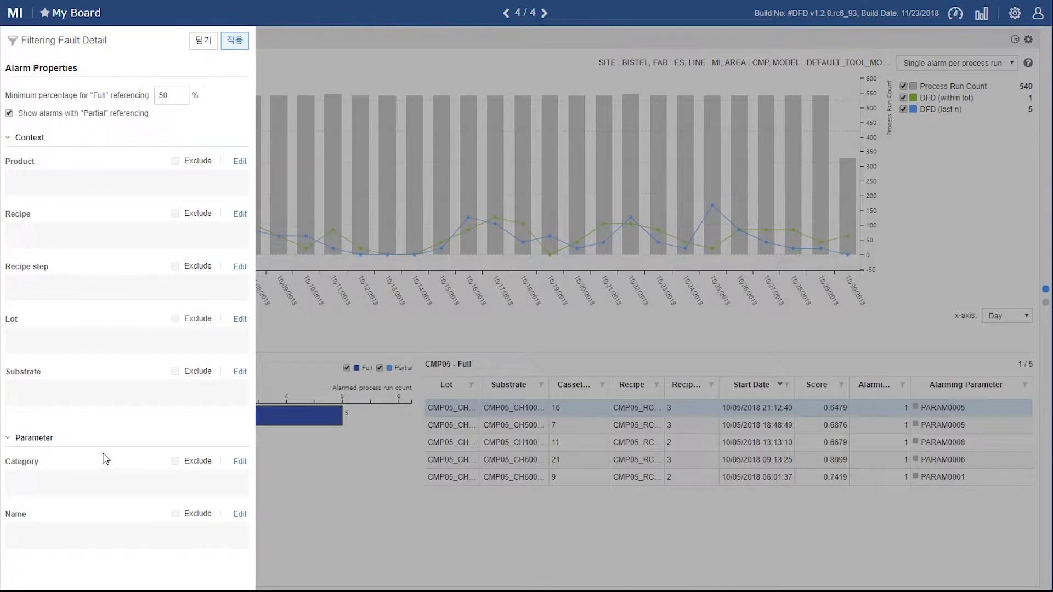
pyautogui.click(239, 462)
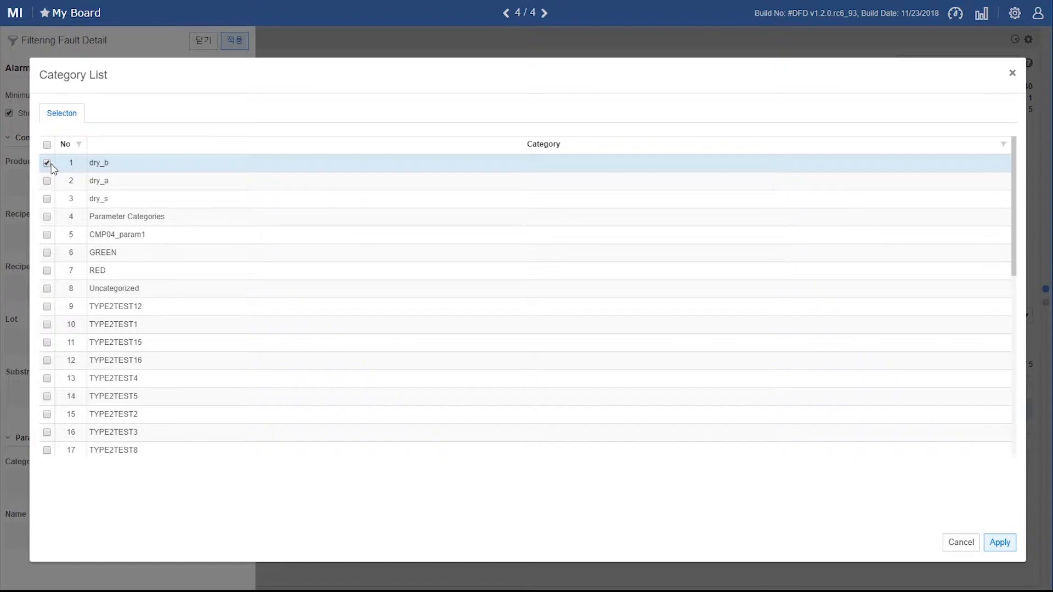
pyautogui.click(1001, 543)
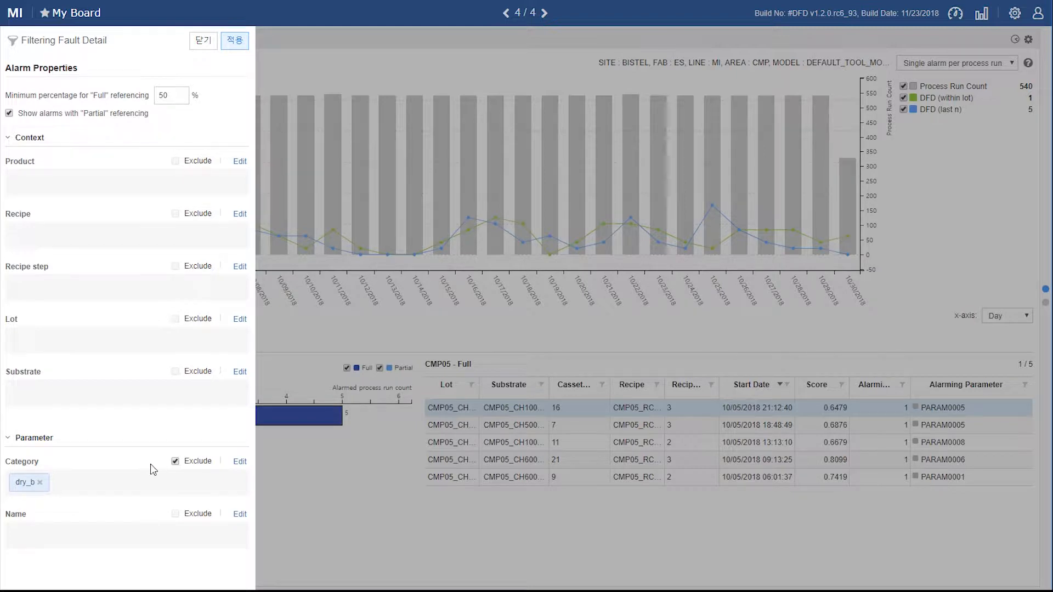
pyautogui.click(95, 538)
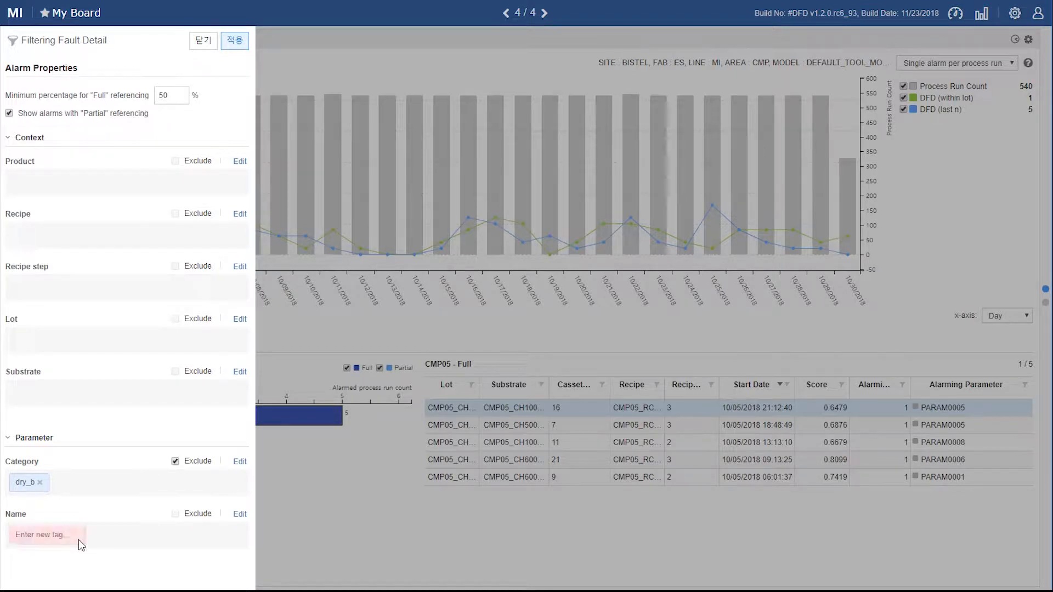
pyautogui.write('cmb*')
pyautogui.click(203, 44)
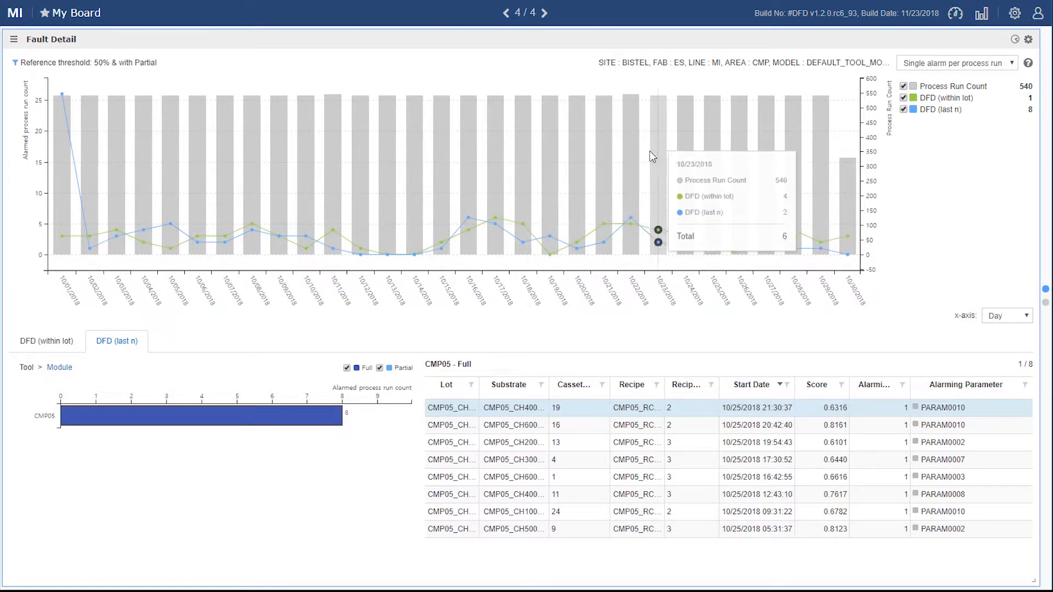
# Step: Compare the DFD (within lot) and DFD (last n) alarm details for 10/25/2018
pyautogui.moveTo(709, 214)
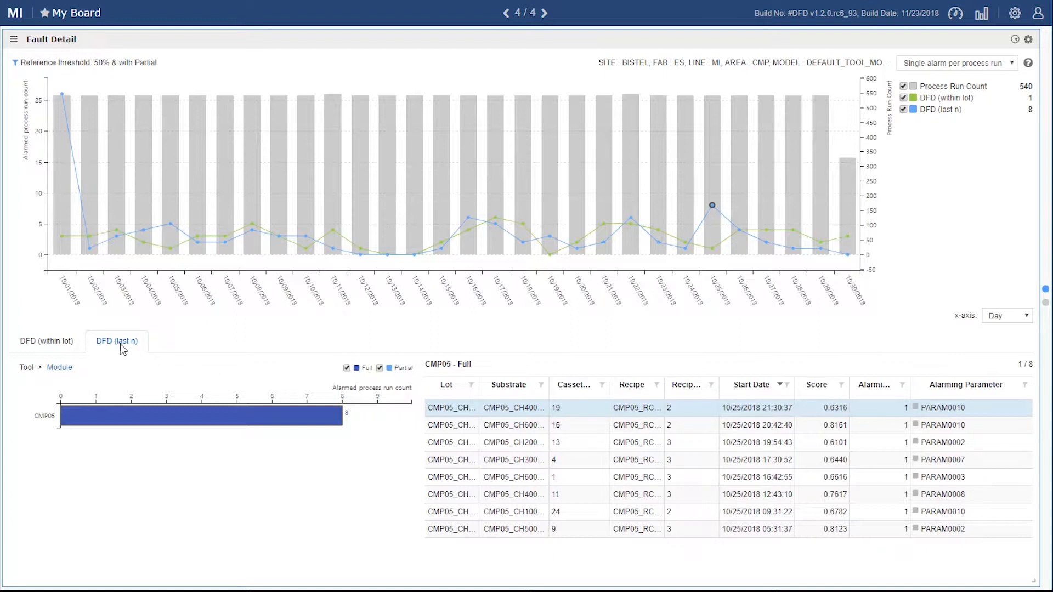
pyautogui.click(58, 347)
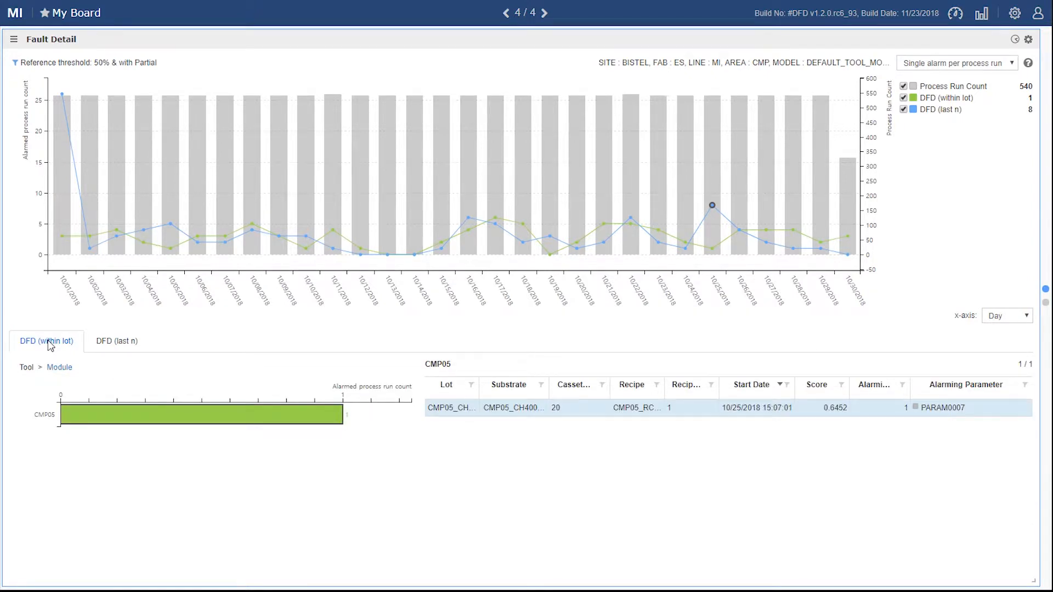
pyautogui.click(116, 344)
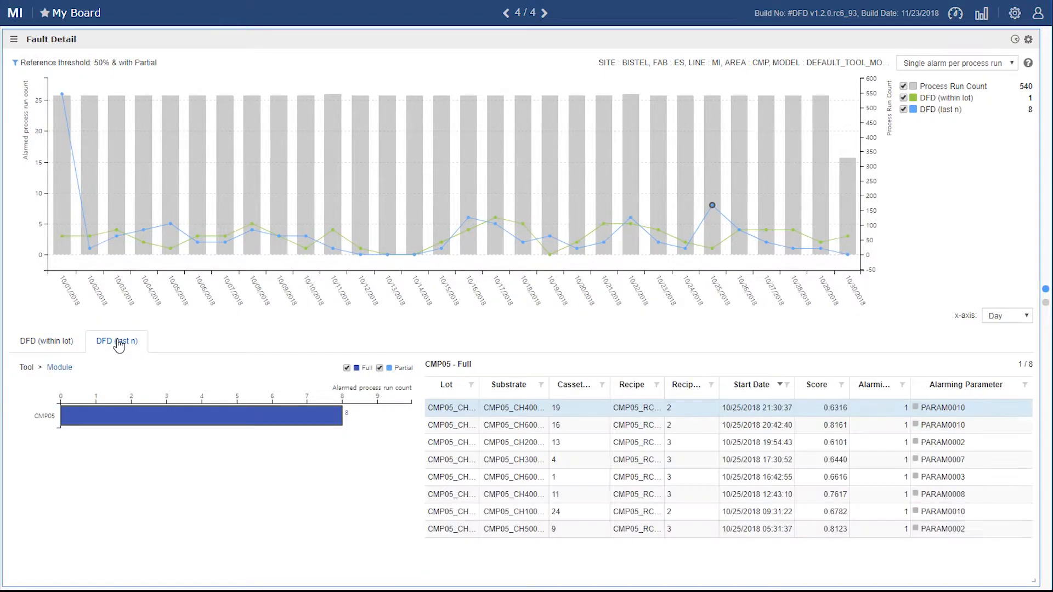
# Step: Drill CMP05's DFD (last n) alarms down to module level, select both CMP05_CH4 alarm runs and sync them to the Raw Level widget
pyautogui.click(144, 418)
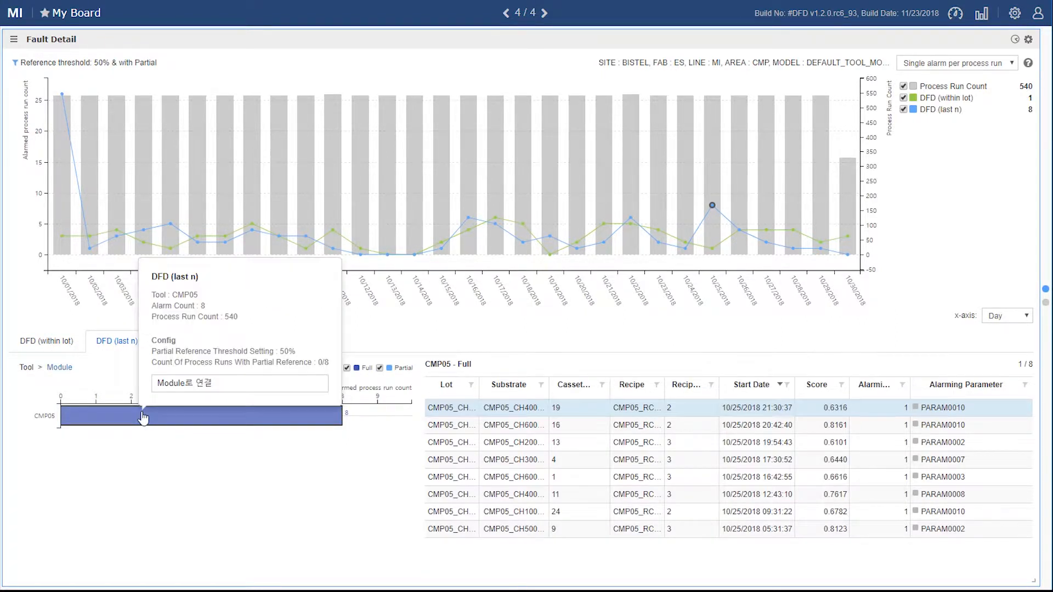
pyautogui.click(163, 384)
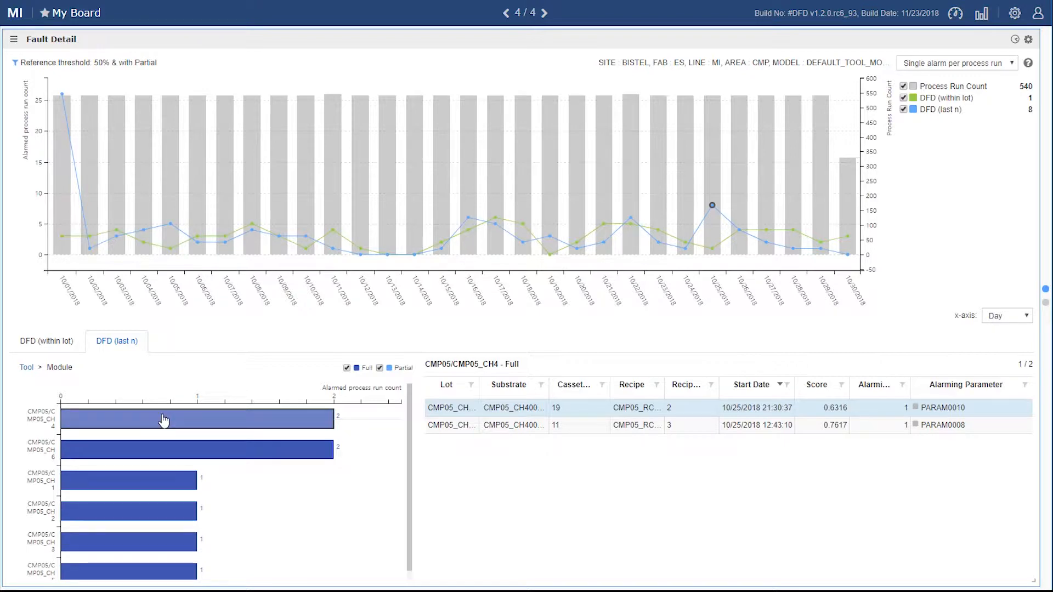
pyautogui.moveTo(163, 420)
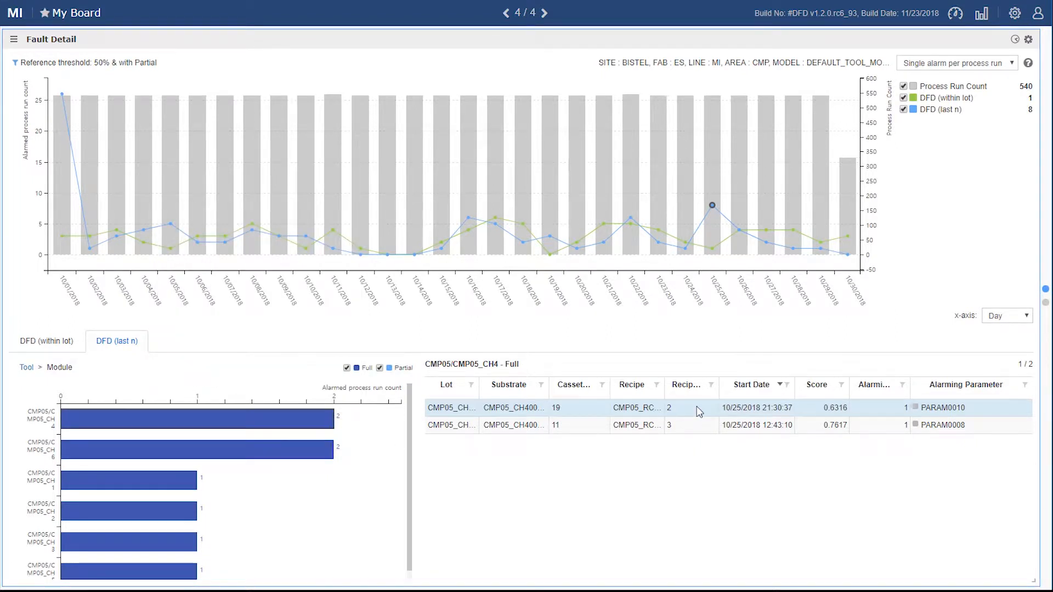
pyautogui.keyDown('ctrl'); pyautogui.click(811, 425); pyautogui.keyUp('ctrl')
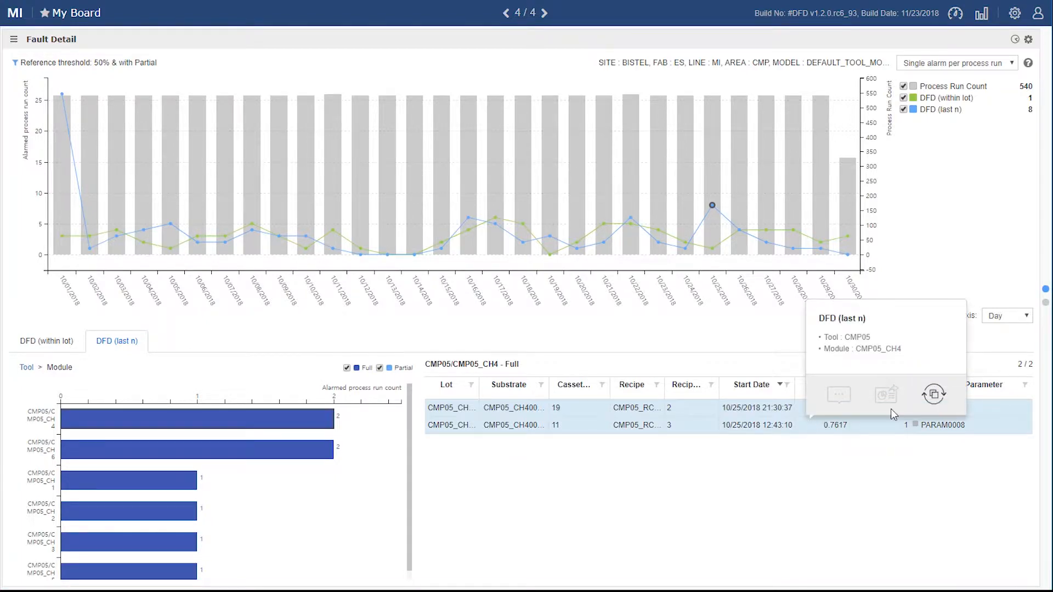
pyautogui.click(935, 396)
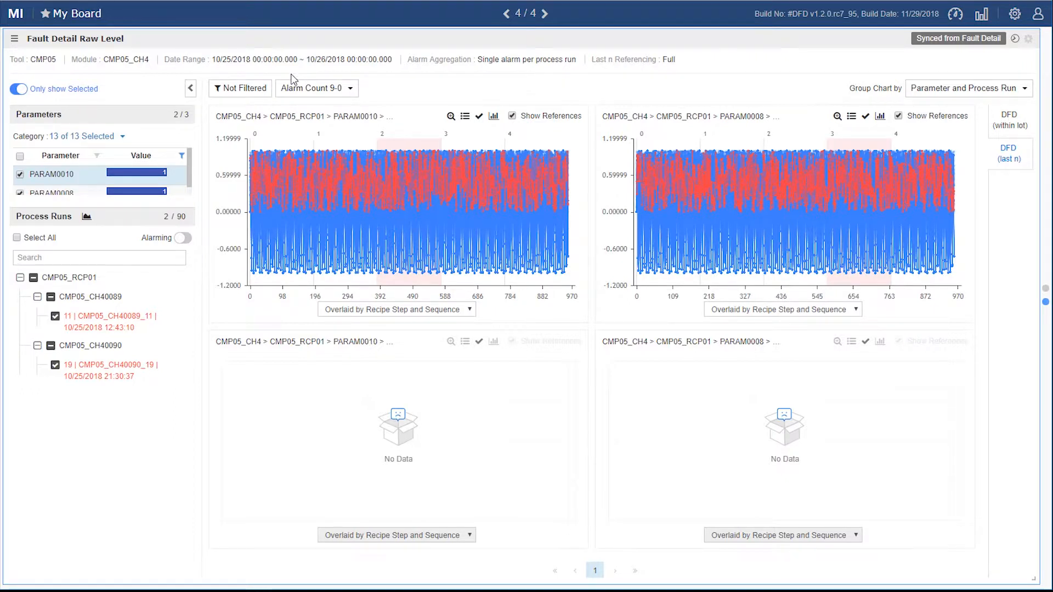
# Step: Try listing all process runs and limiting them to alarming ones, and restore the view to only selected items
pyautogui.click(15, 91)
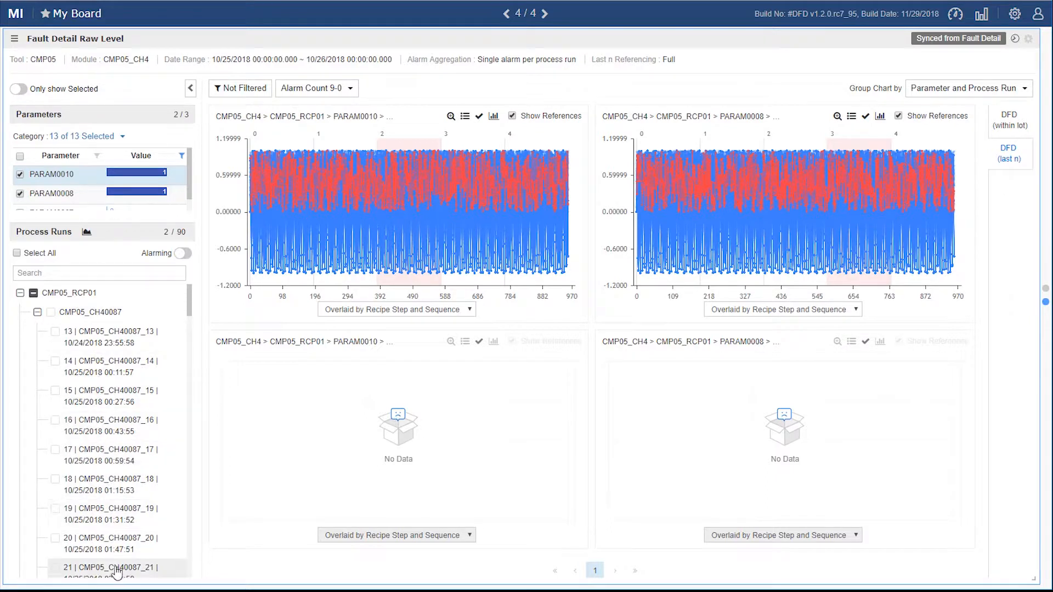
pyautogui.click(184, 254)
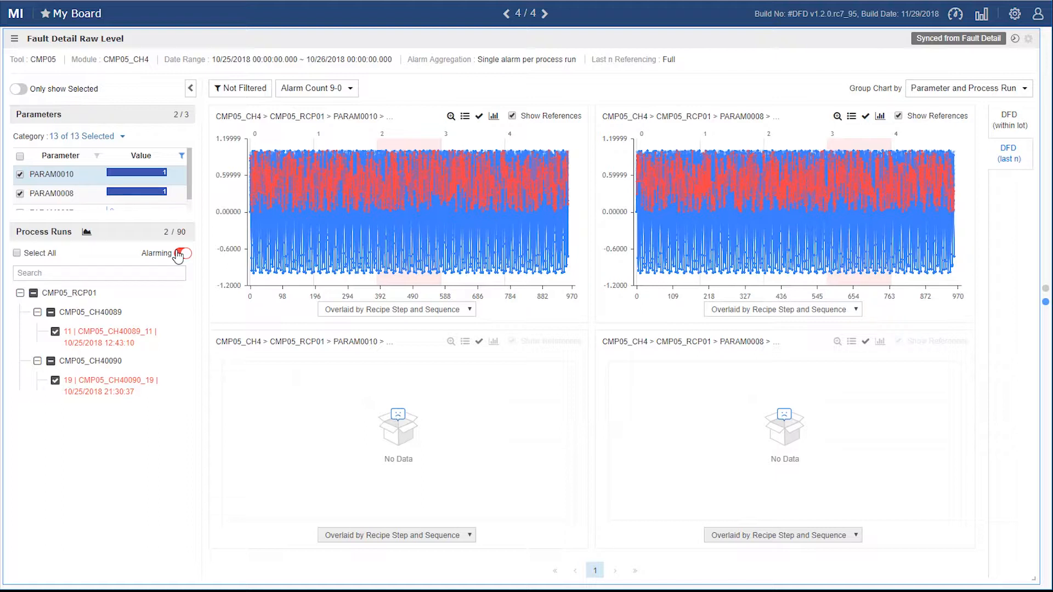
pyautogui.click(180, 254)
pyautogui.click(24, 89)
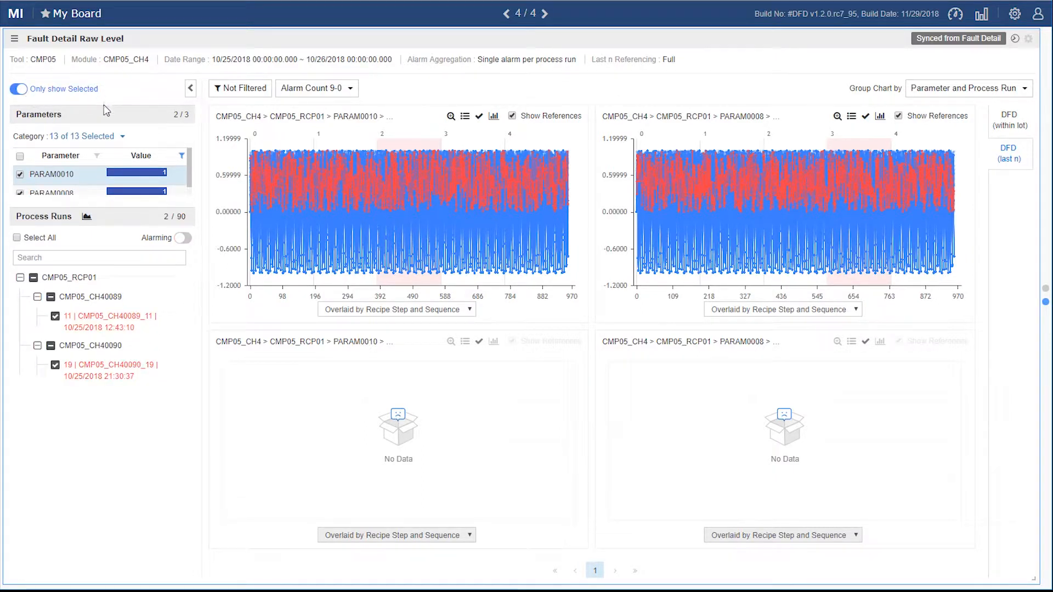
# Step: Review the parameter category list and the sort options for the parameter values without changing them
pyautogui.click(86, 141)
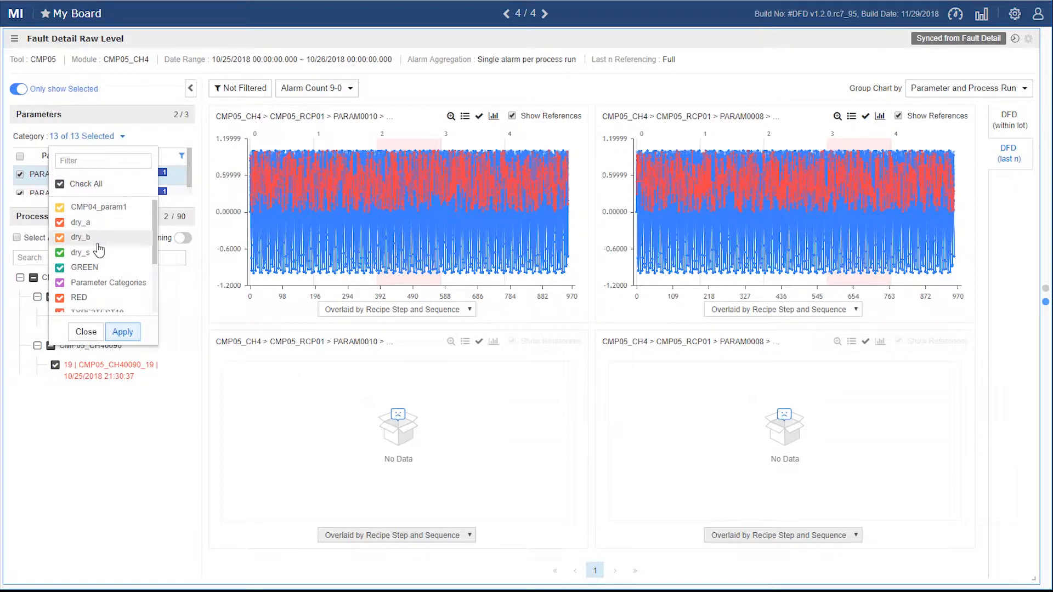
pyautogui.click(85, 332)
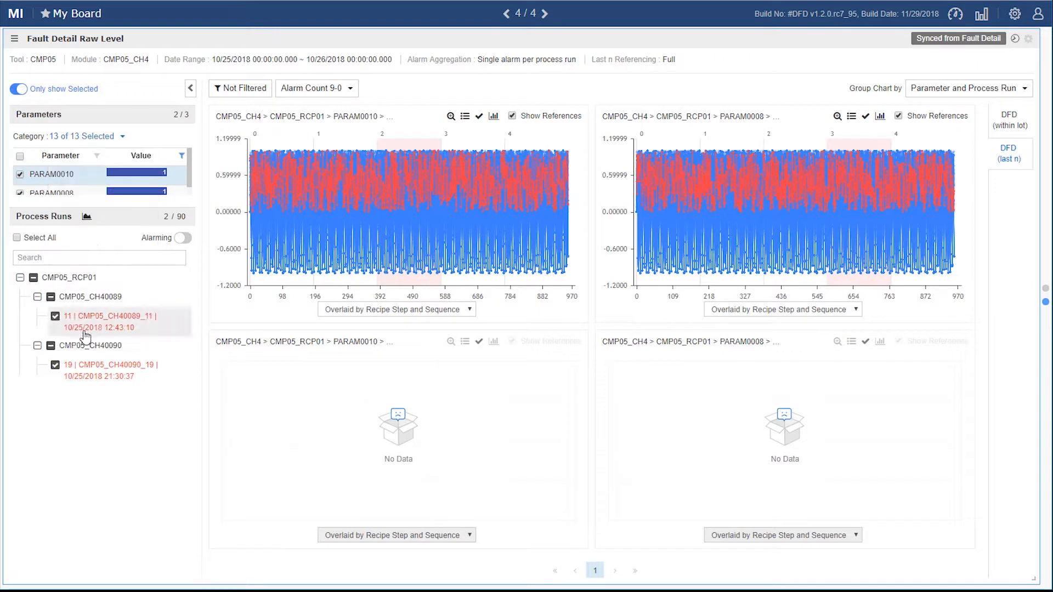
pyautogui.click(181, 159)
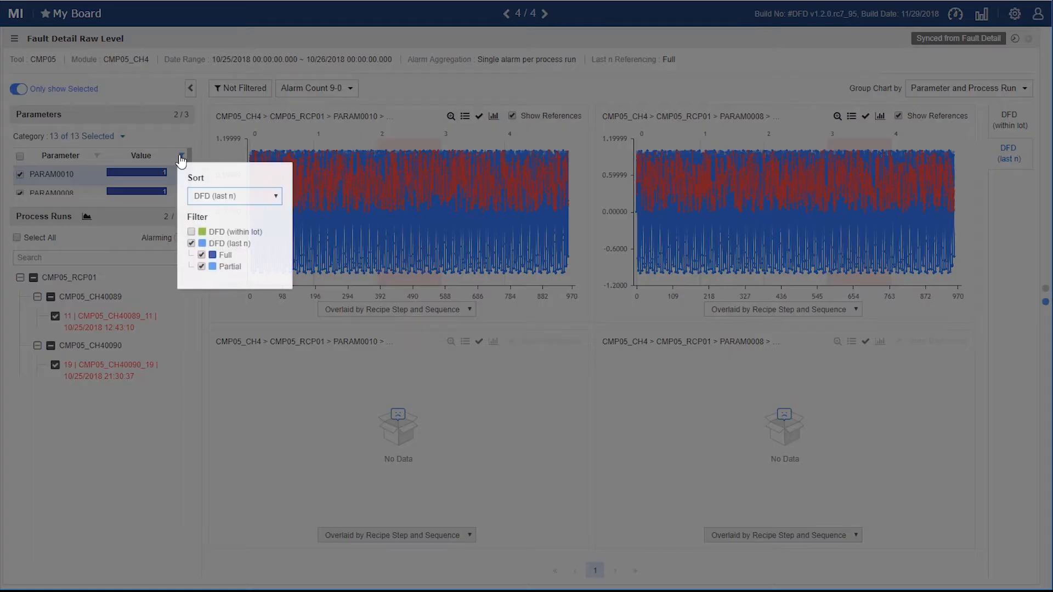
pyautogui.click(261, 199)
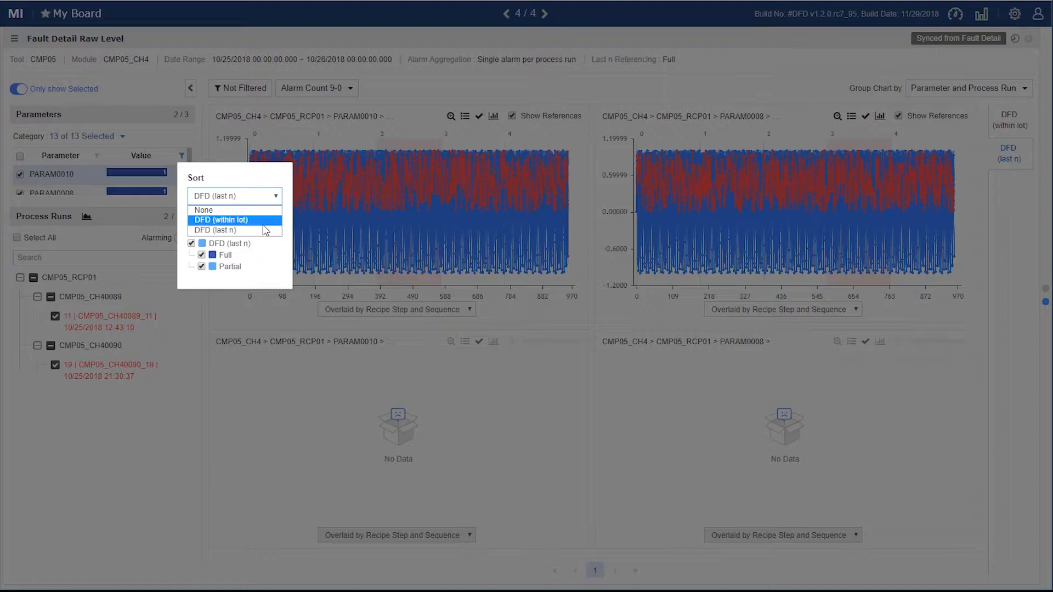
pyautogui.click(256, 173)
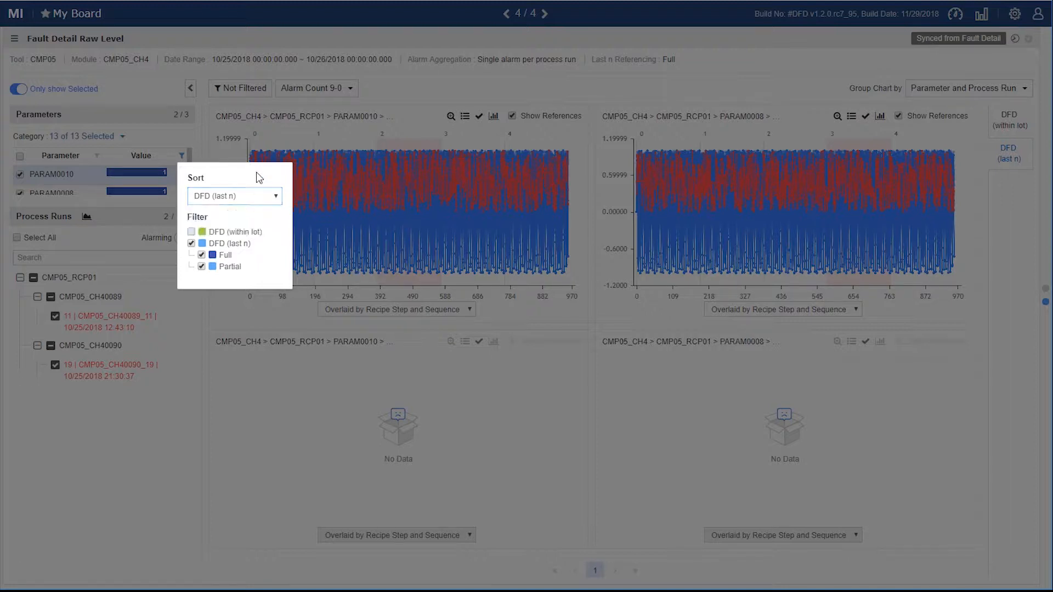
# Step: Try adding DFD (within lot) and excluding Partial in the parameter value filter, and restore the original filter
pyautogui.click(191, 233)
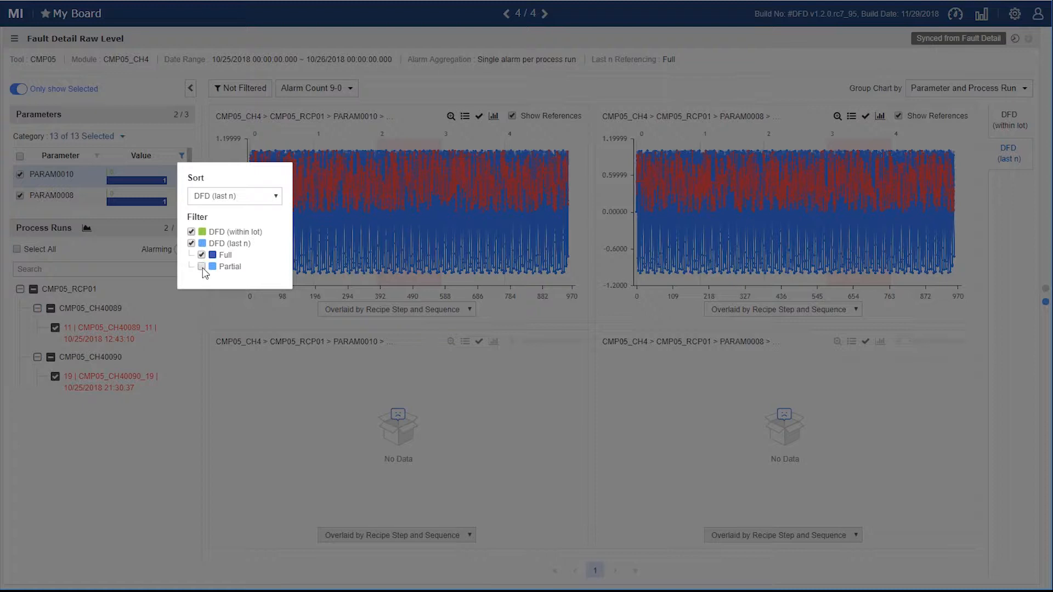
pyautogui.click(202, 268)
pyautogui.click(192, 232)
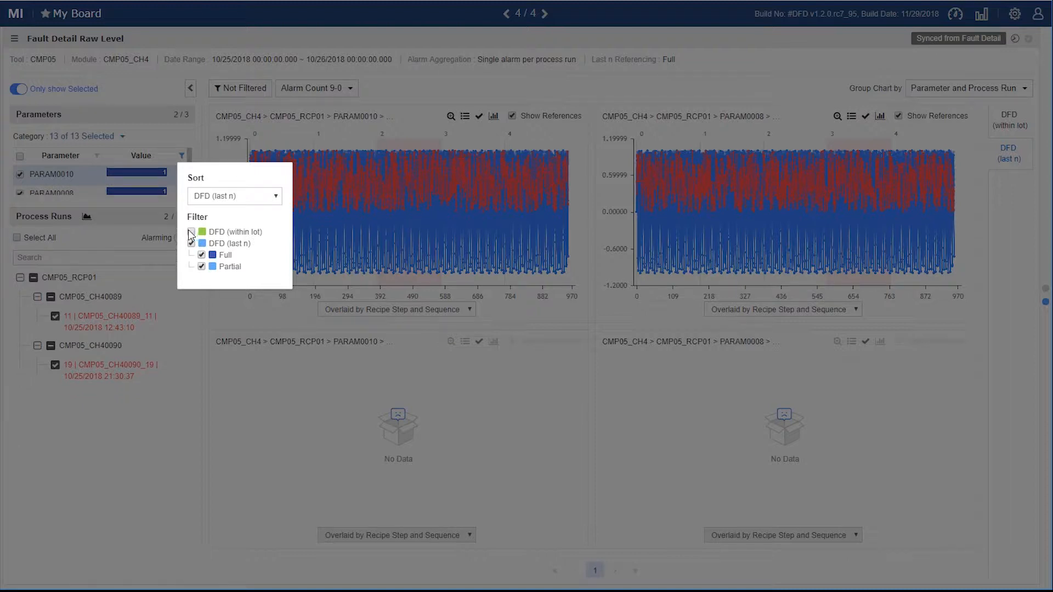
pyautogui.click(188, 334)
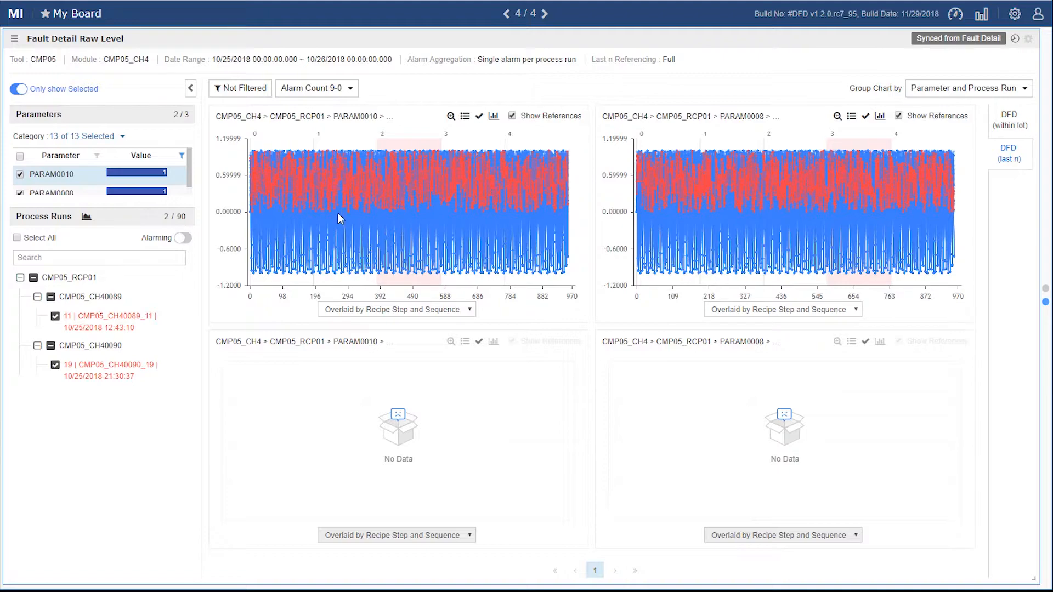
# Step: Exclude PARAM0008 from the chart filters and apply the change
pyautogui.click(253, 93)
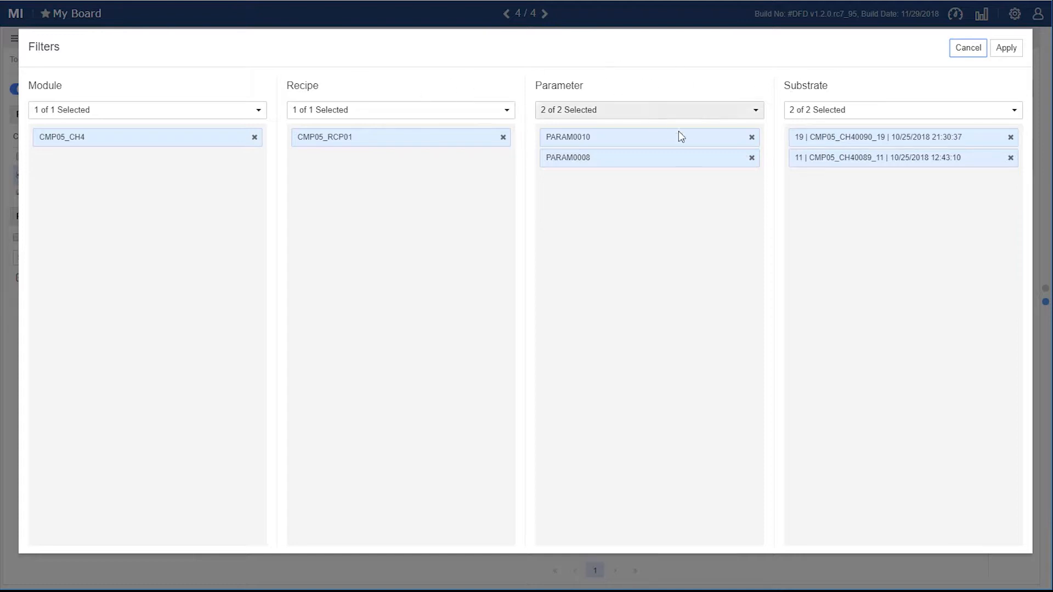
pyautogui.click(751, 159)
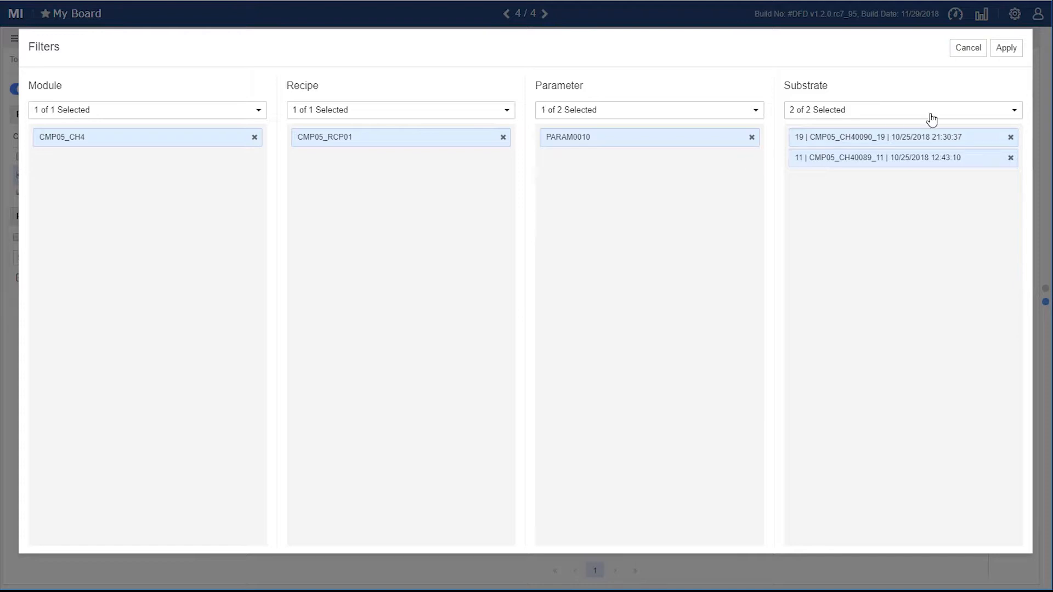
pyautogui.click(1007, 48)
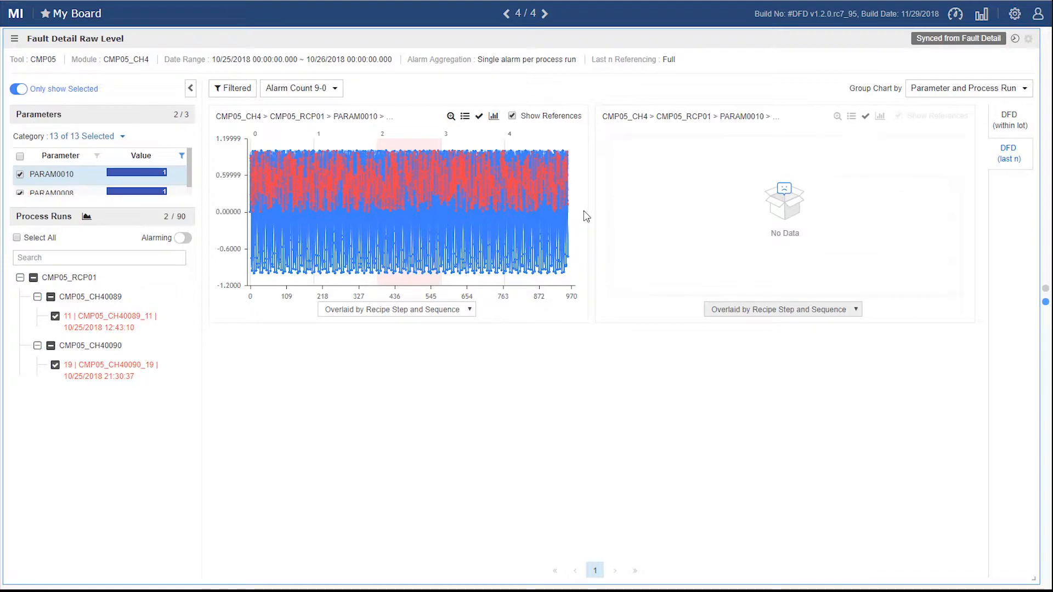
# Step: Add PARAM0008 back to the chart filters, apply them, and review the chart sort options
pyautogui.click(233, 88)
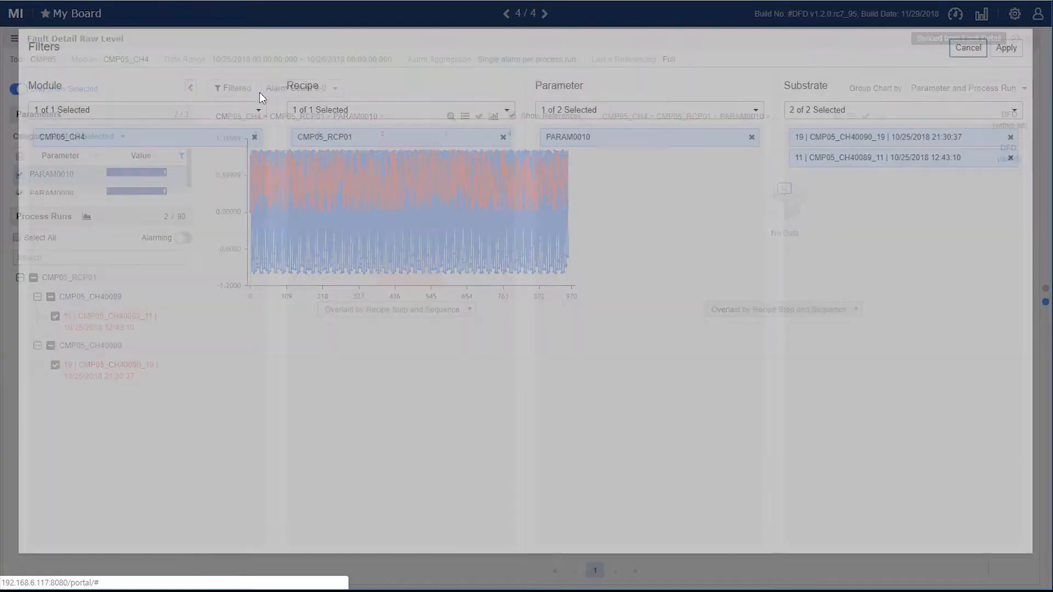
pyautogui.click(689, 118)
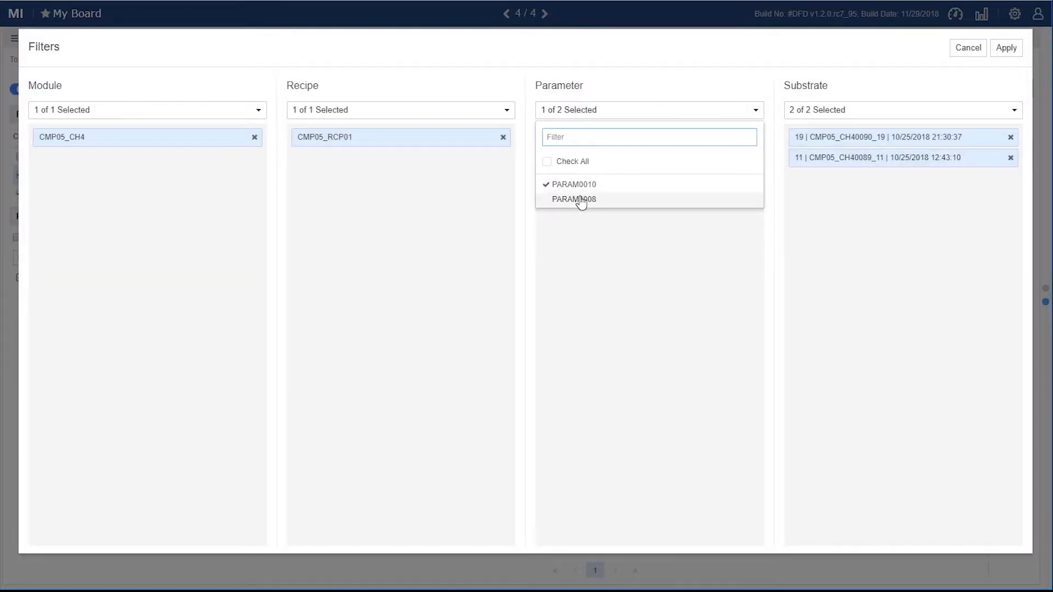
pyautogui.click(579, 200)
pyautogui.click(626, 272)
pyautogui.click(1006, 48)
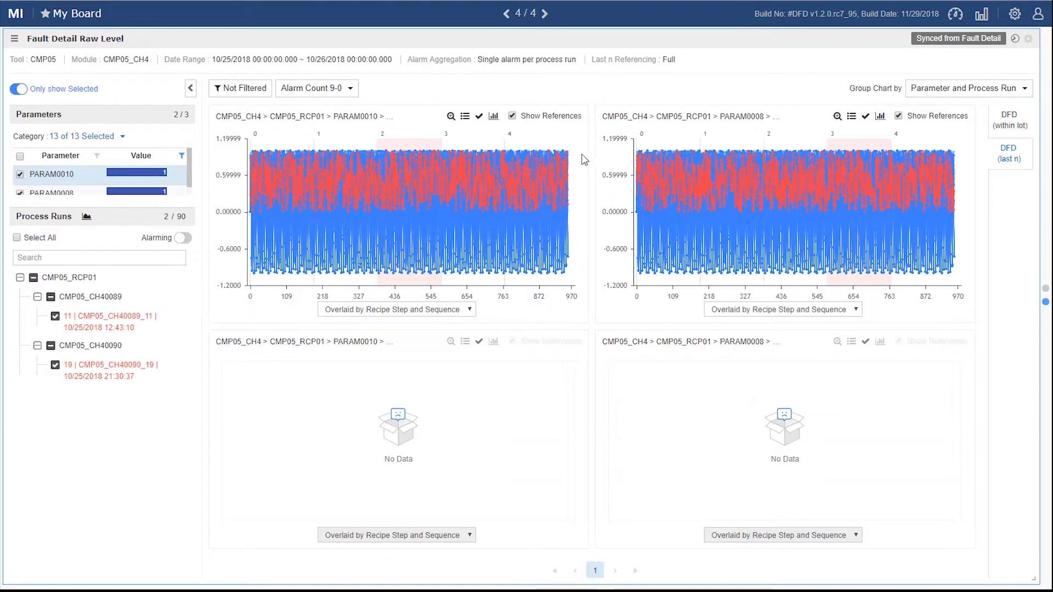
pyautogui.click(330, 88)
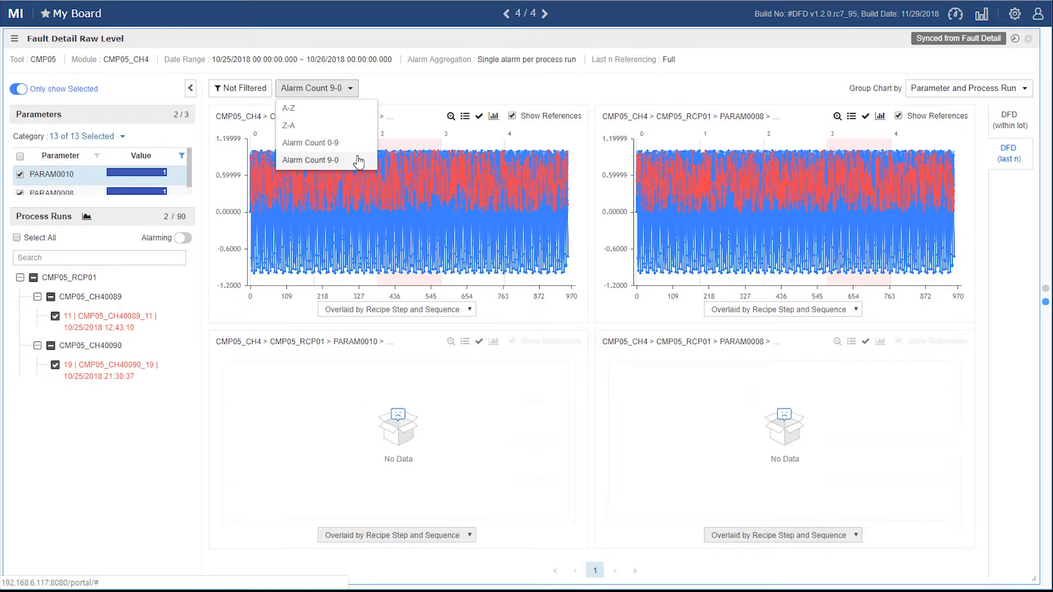
pyautogui.click(434, 91)
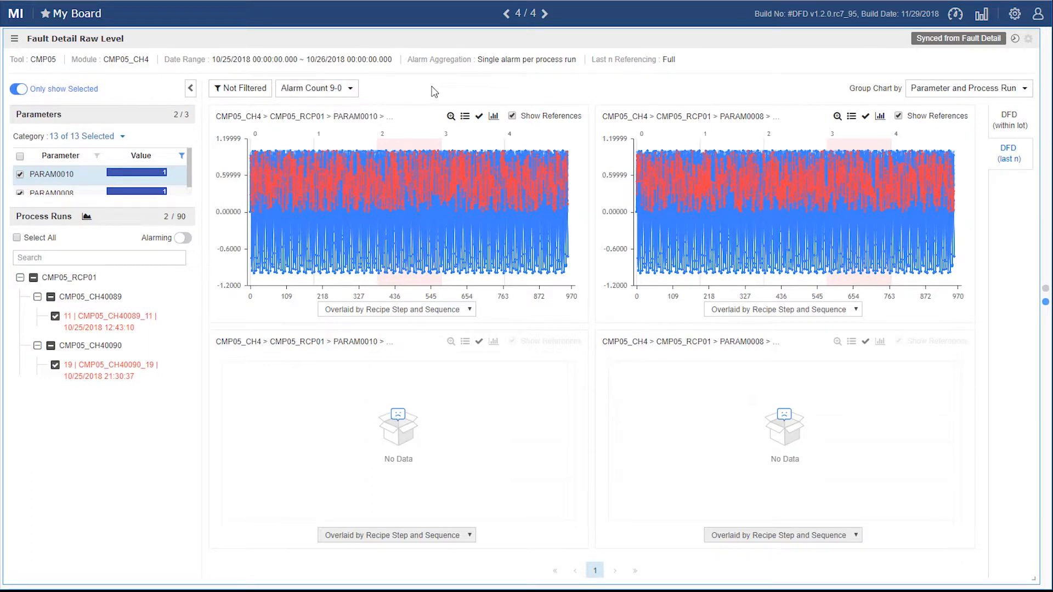
# Step: Hide the references in the PARAM0010 chart, examine the details of a point in recipe step 2, and show the references again
pyautogui.click(512, 116)
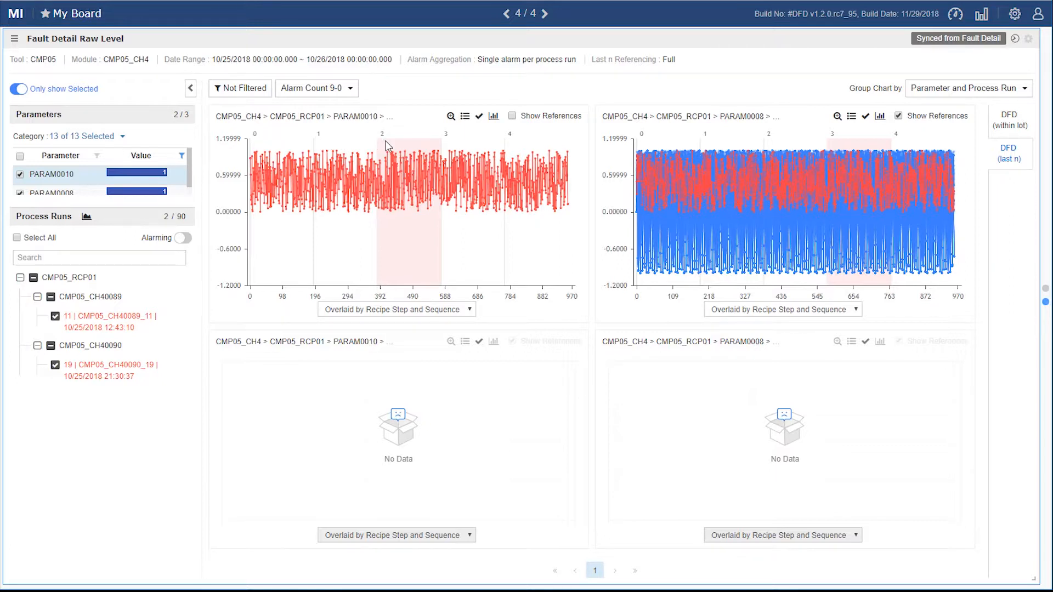
pyautogui.click(409, 165)
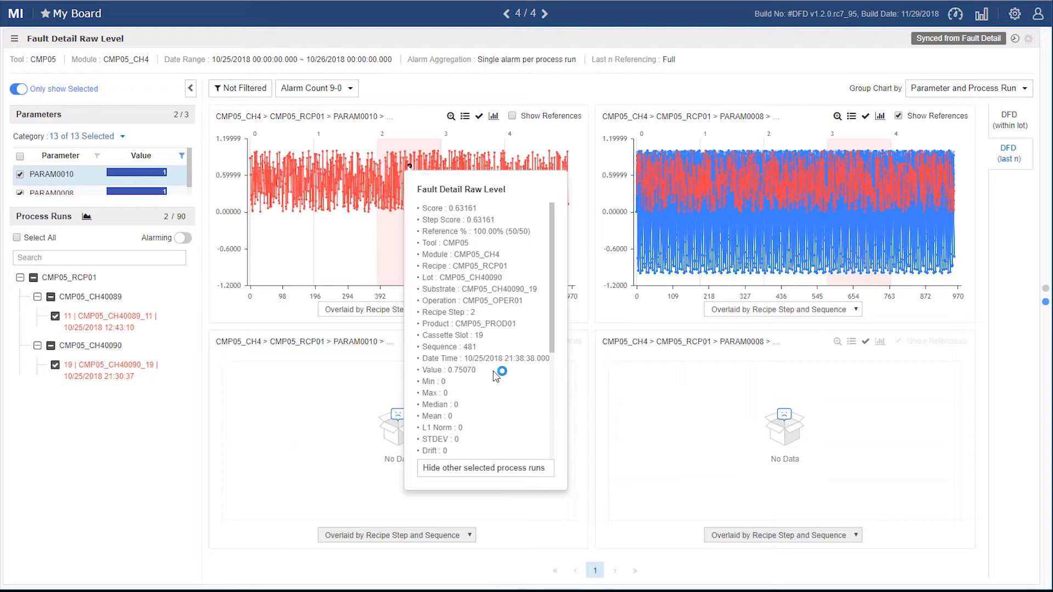
pyautogui.scroll(-1, 540, 385)
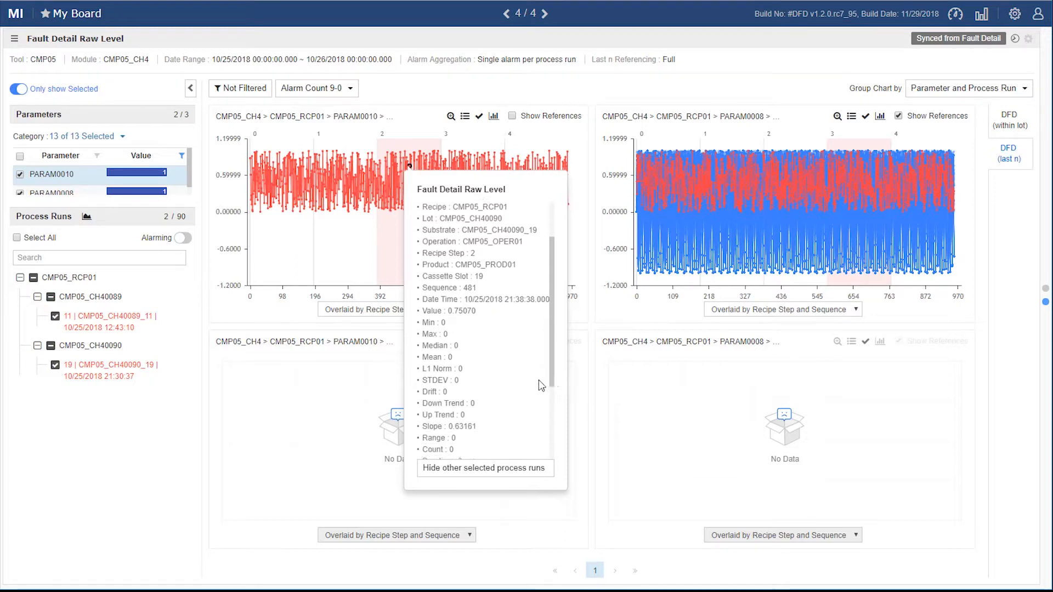
pyautogui.scroll(-2, 526, 421)
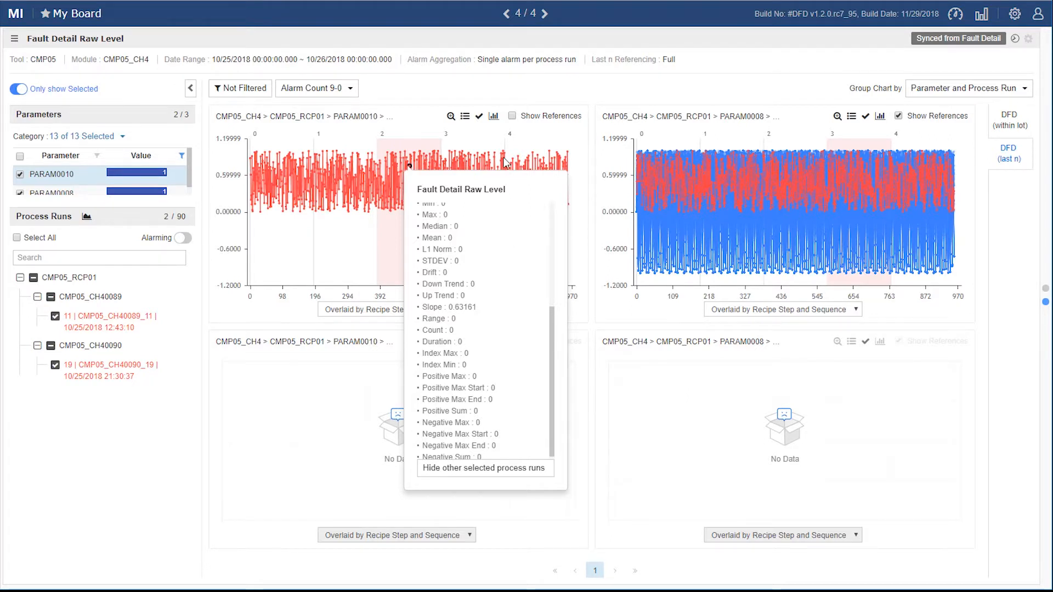
pyautogui.click(513, 116)
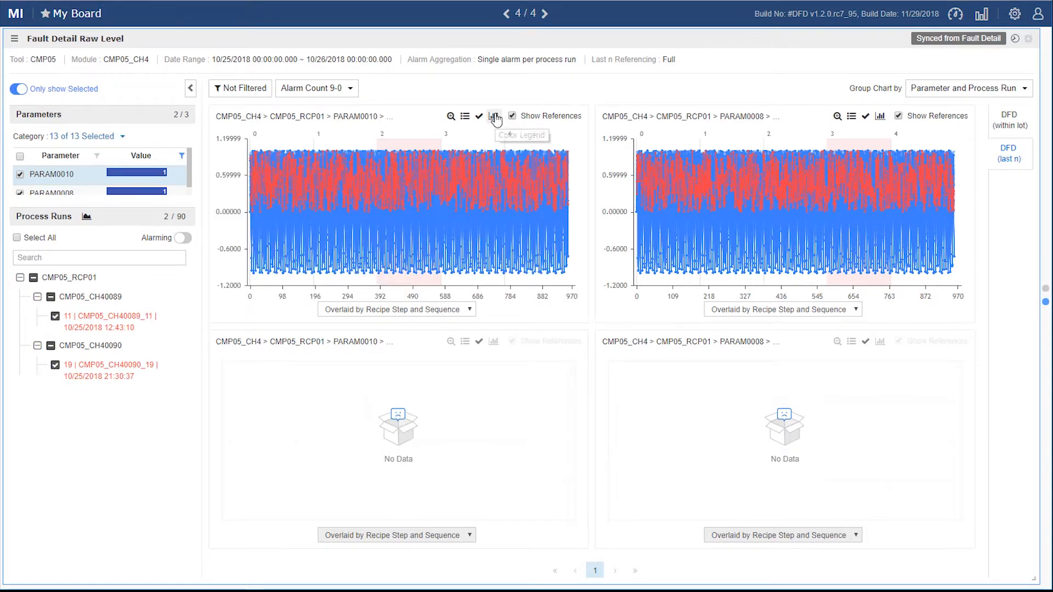
# Step: Try hiding the Reference series through the PARAM0010 chart's color legend, and show it again
pyautogui.click(494, 117)
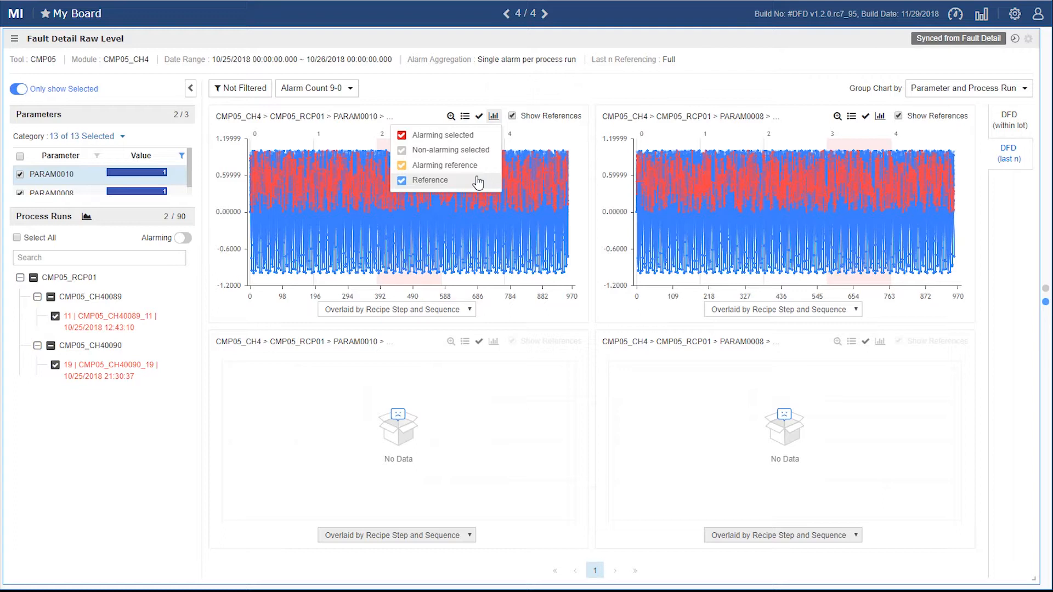
pyautogui.click(402, 181)
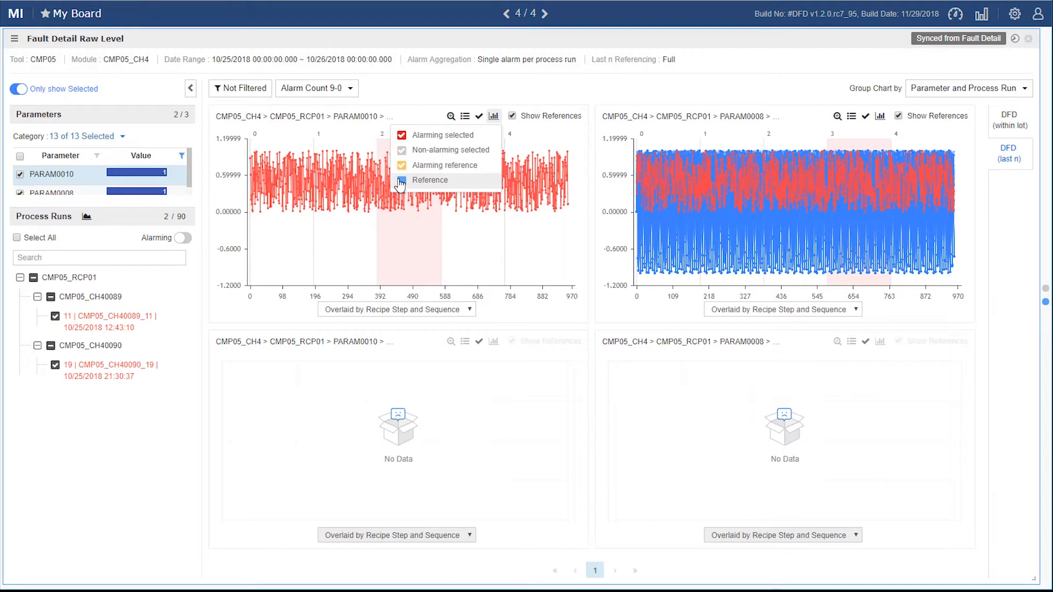
pyautogui.click(401, 181)
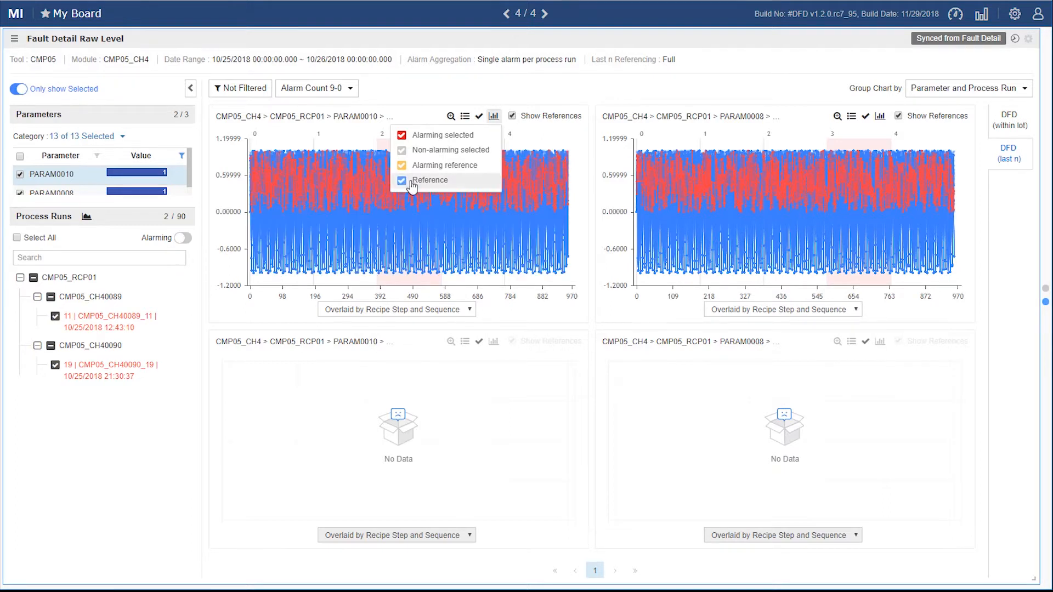
# Step: Check the selected process runs of the PARAM0010 chart and open its full Process Runs list
pyautogui.click(478, 117)
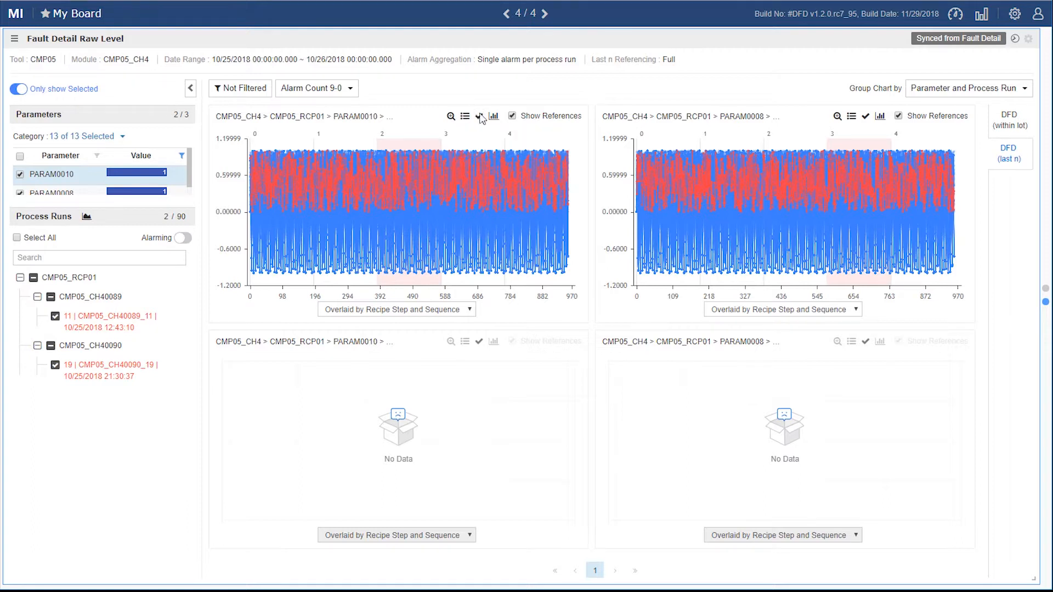
pyautogui.click(485, 121)
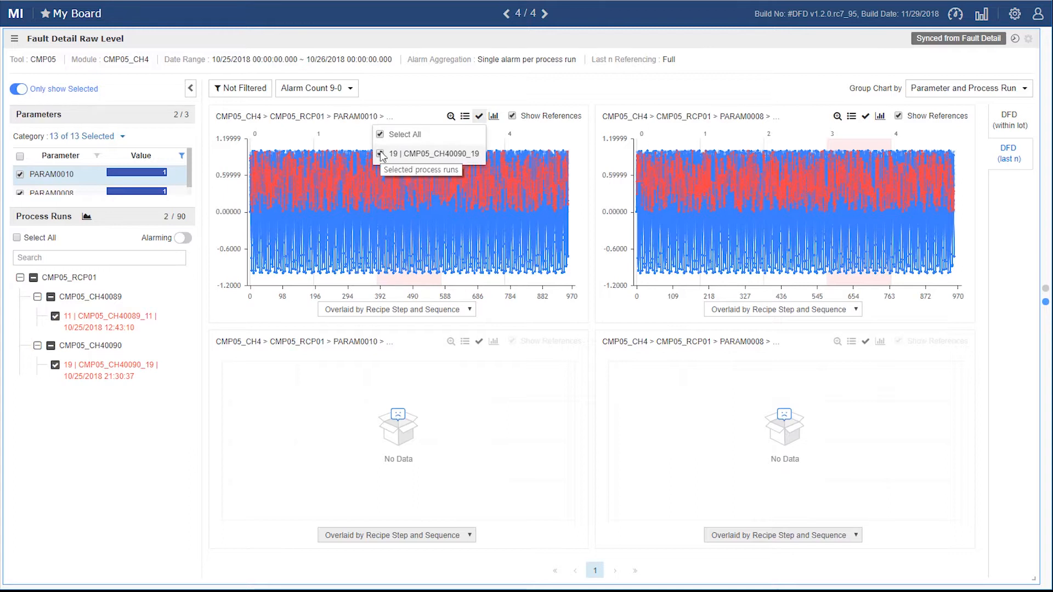
pyautogui.click(465, 117)
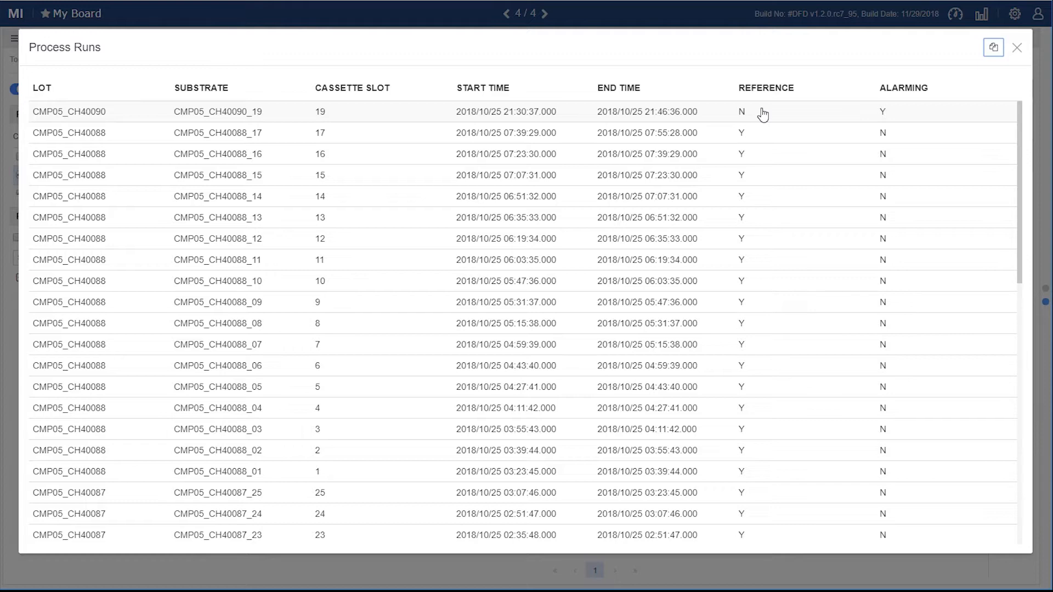
# Step: Close the Process Runs list, enlarge the PARAM0010 chart, and view it overlaid by sequence and by time
pyautogui.click(1017, 50)
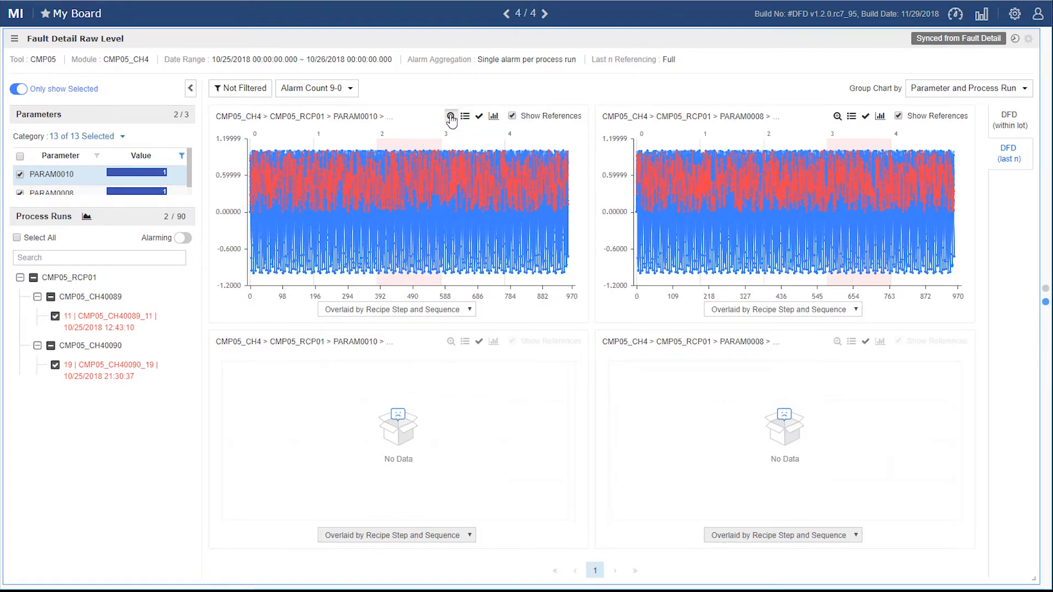
pyautogui.click(451, 117)
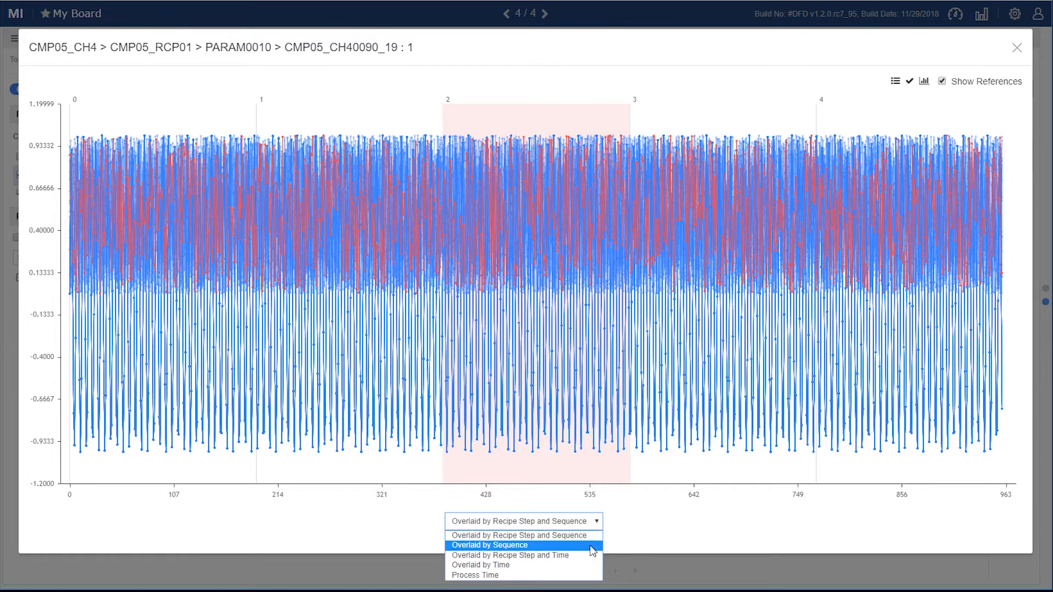
pyautogui.click(590, 546)
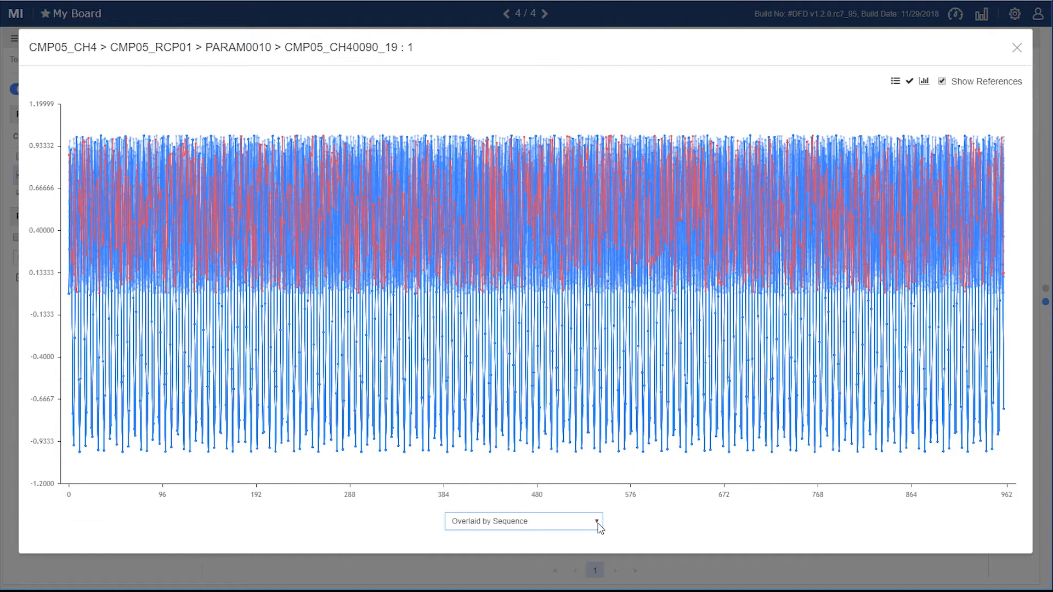
pyautogui.click(600, 527)
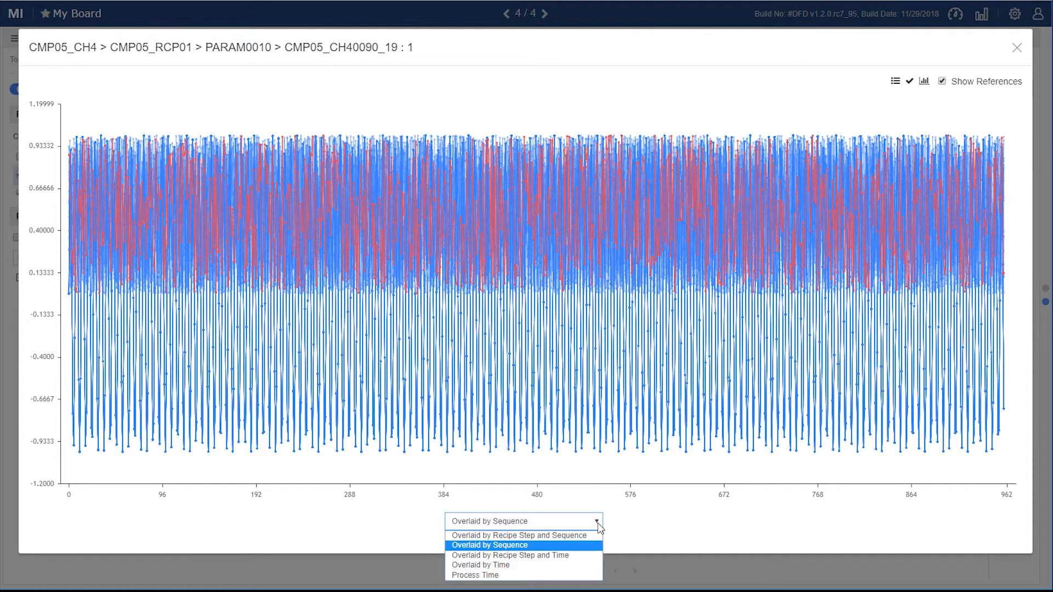
pyautogui.click(593, 566)
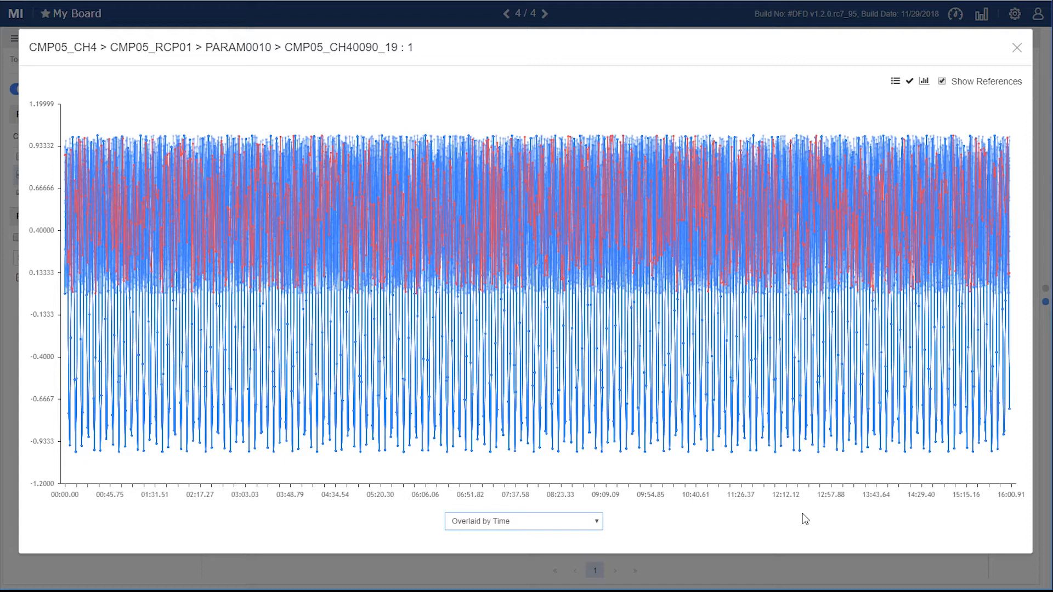
# Step: View the enlarged PARAM0010 chart by Process Time, restore Overlaid by Recipe Step and Sequence, and close the enlarged view
pyautogui.click(597, 522)
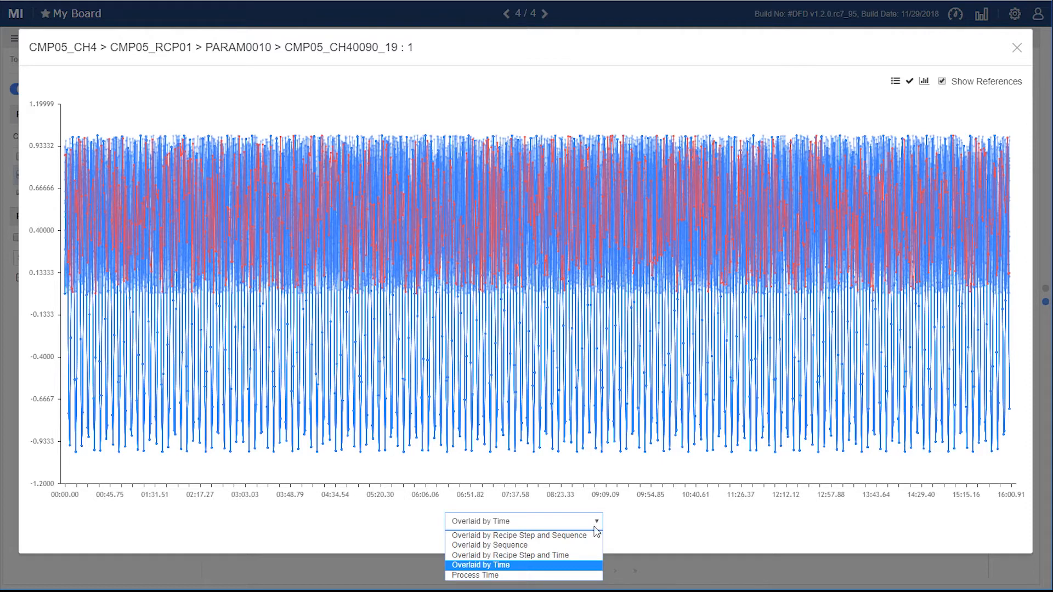
pyautogui.click(583, 575)
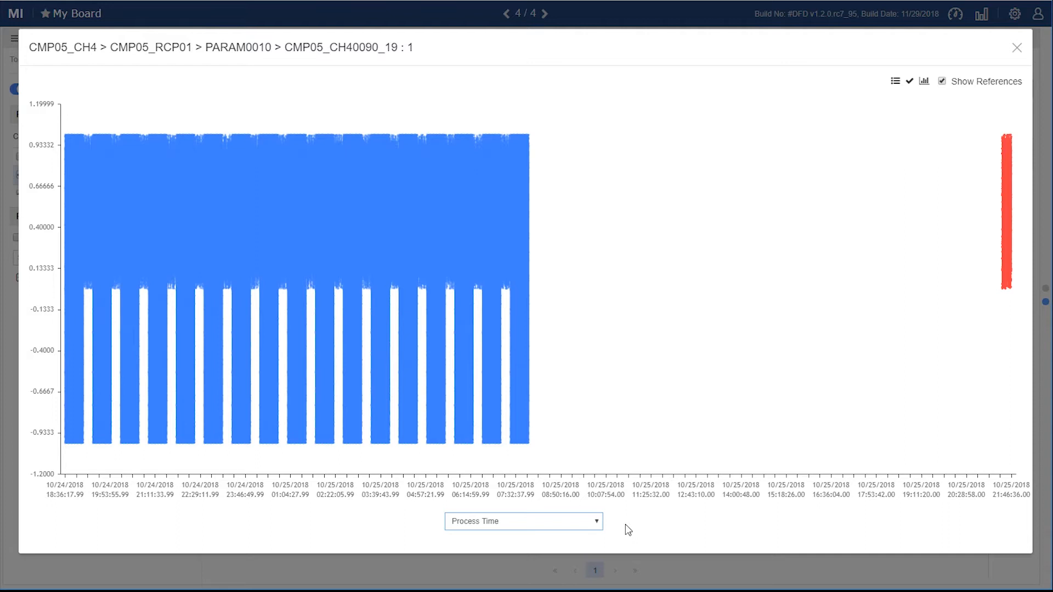
pyautogui.click(599, 523)
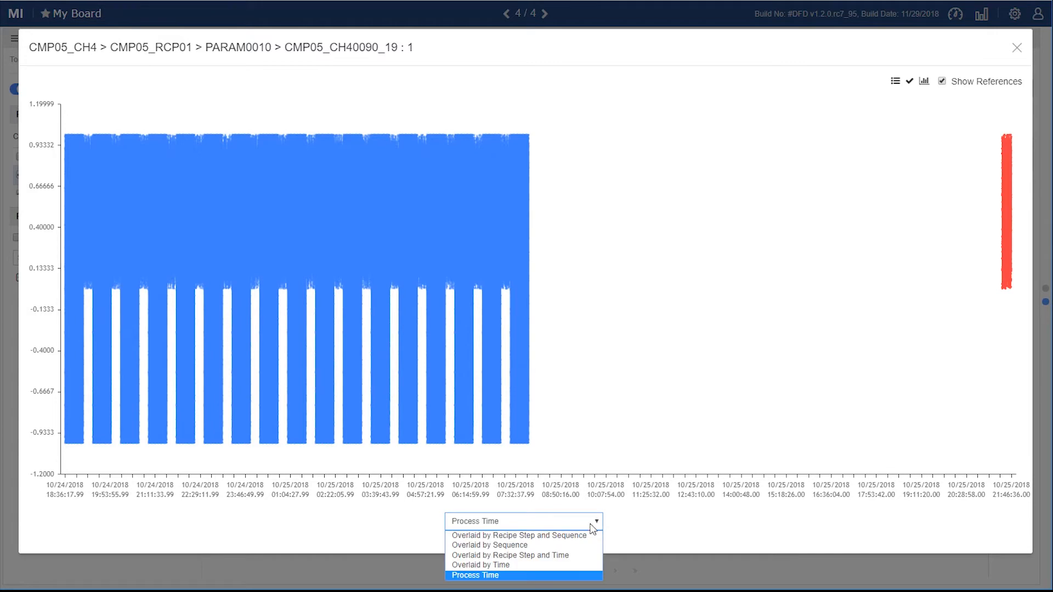
pyautogui.click(592, 536)
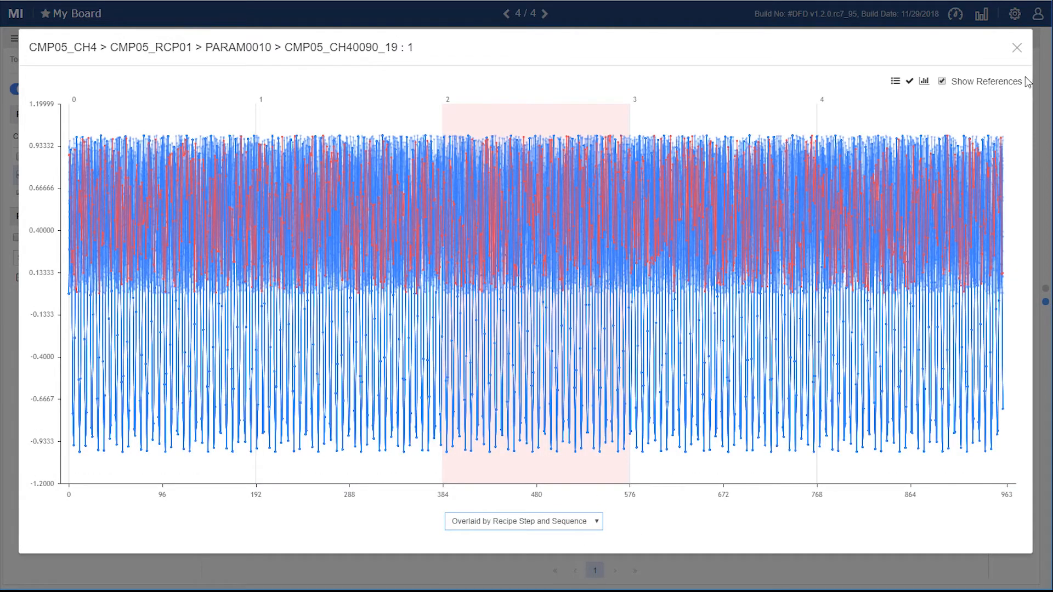
pyautogui.click(1017, 49)
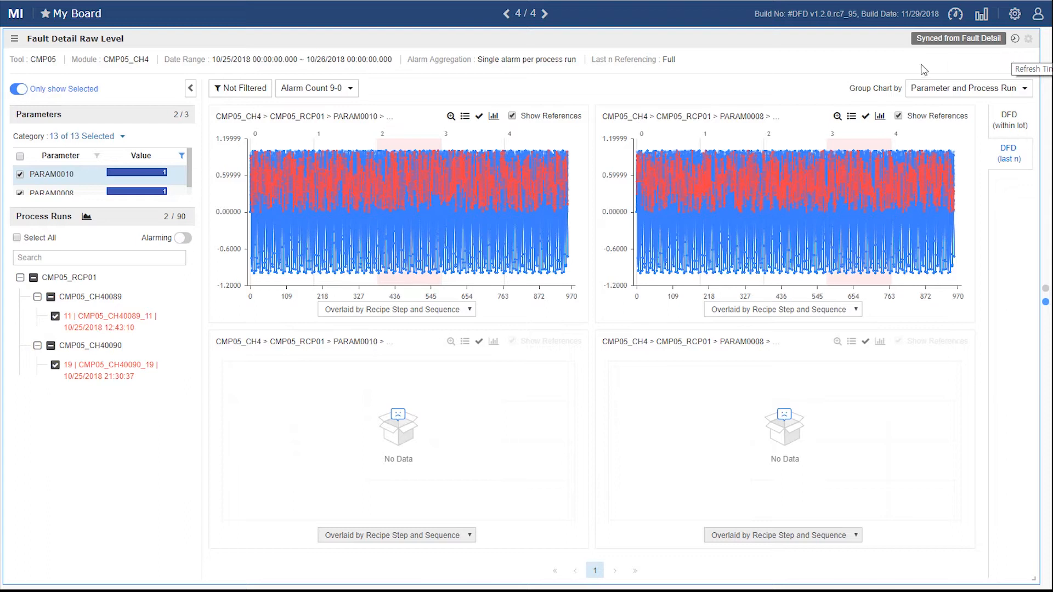
# Step: In the Fault Detail Process Run table, sort by DFD (within lot) alarming parameter count descending and select substrate CMP05_CH40089_20
pyautogui.click(86, 218)
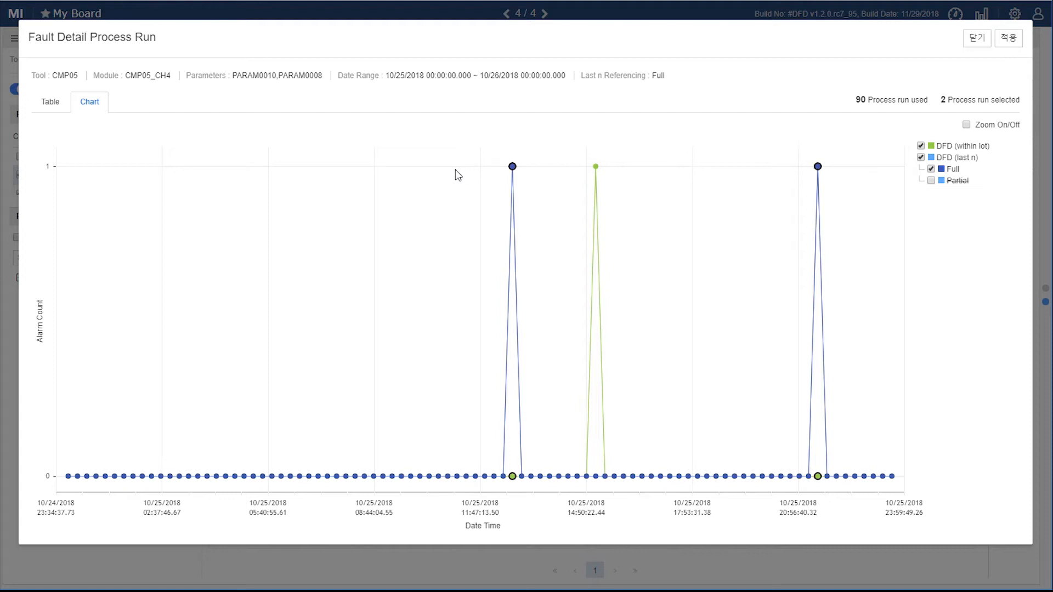
pyautogui.click(51, 102)
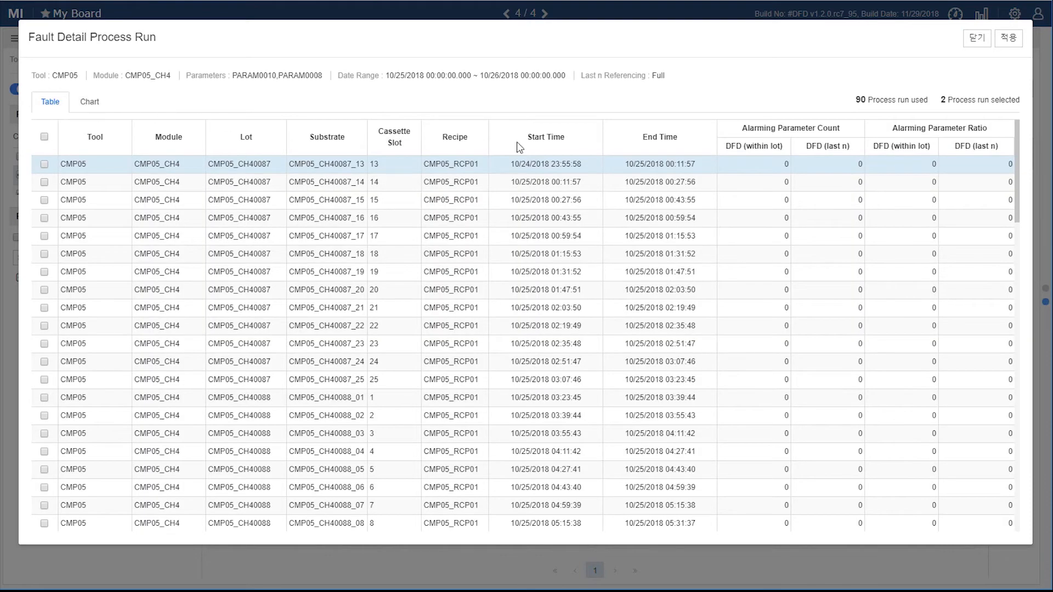
pyautogui.click(777, 151)
pyautogui.click(781, 152)
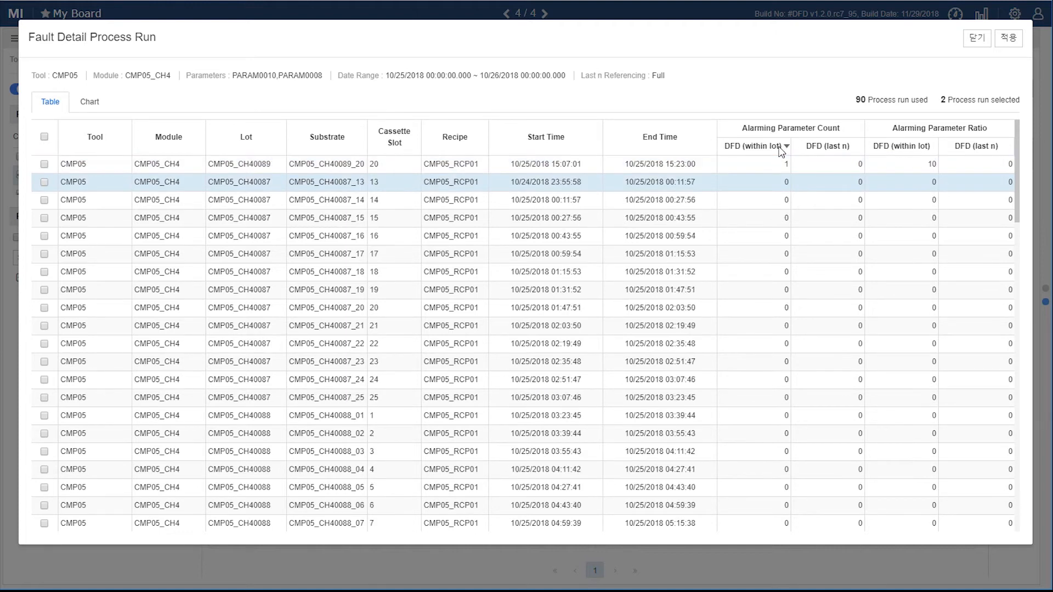
pyautogui.click(44, 164)
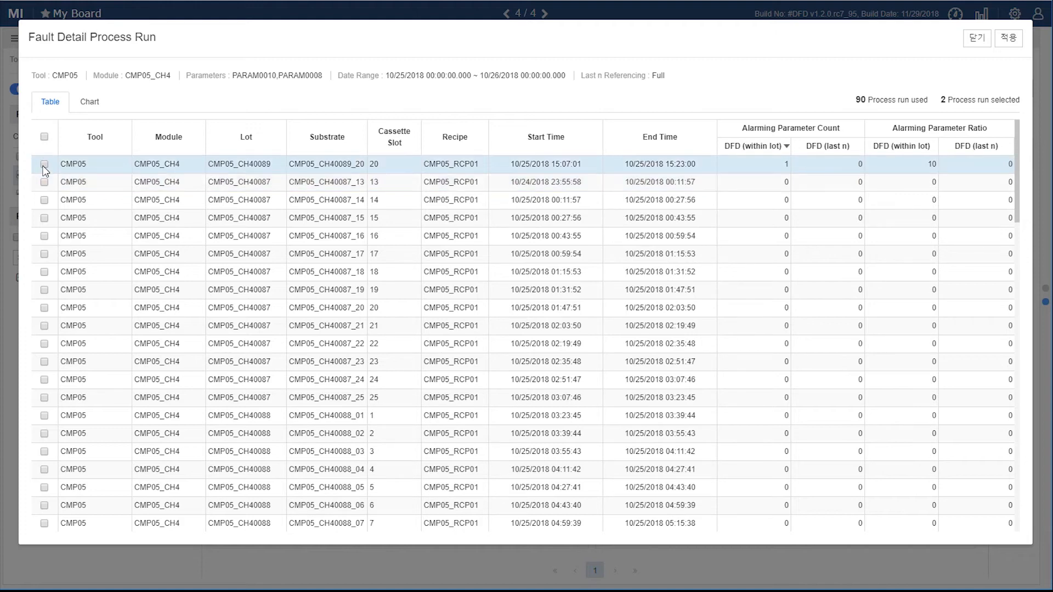
# Step: Sort the process runs by DFD (last n) alarming parameter count descending, check the selected alarming runs, and apply the selection
pyautogui.click(854, 146)
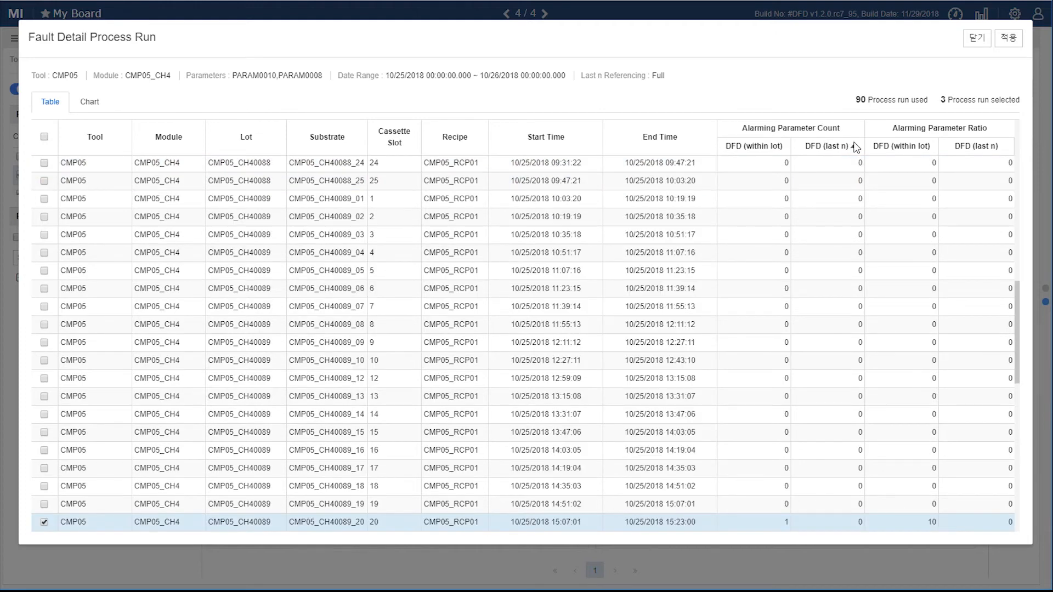
pyautogui.click(854, 152)
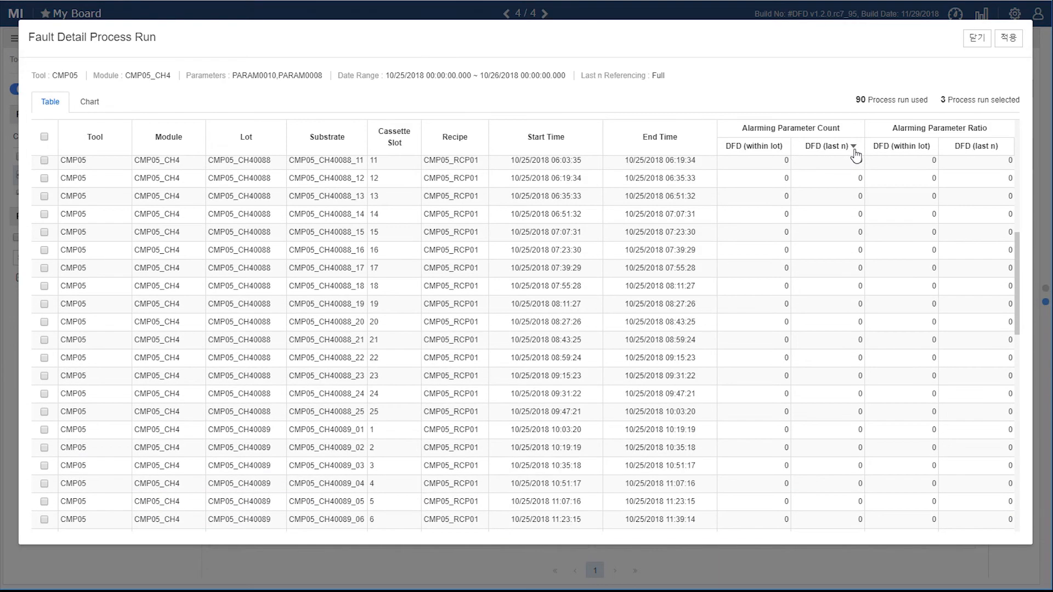
pyautogui.scroll(10, 855, 152)
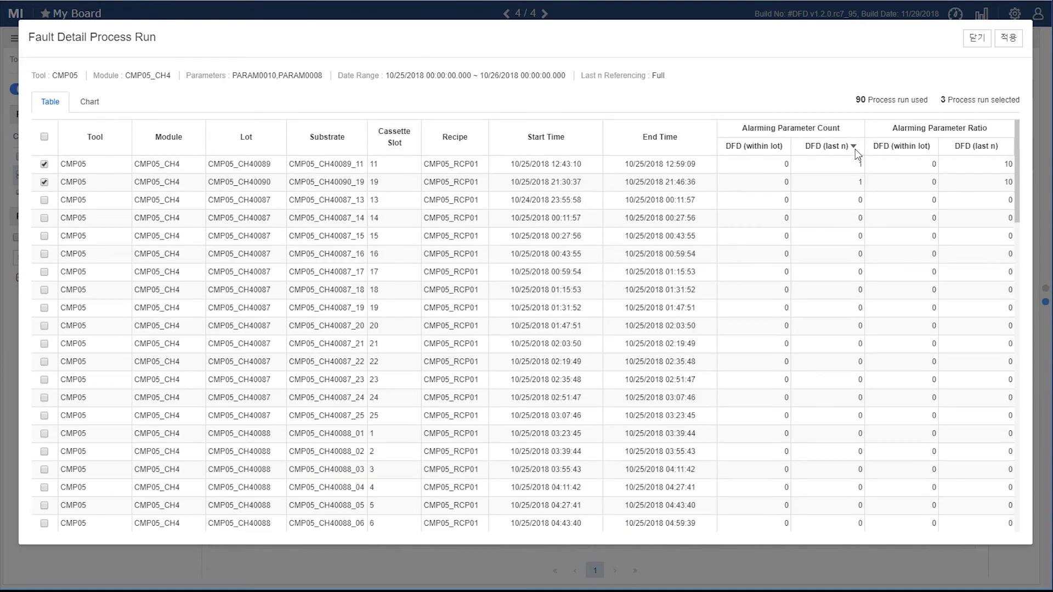
pyautogui.click(1011, 41)
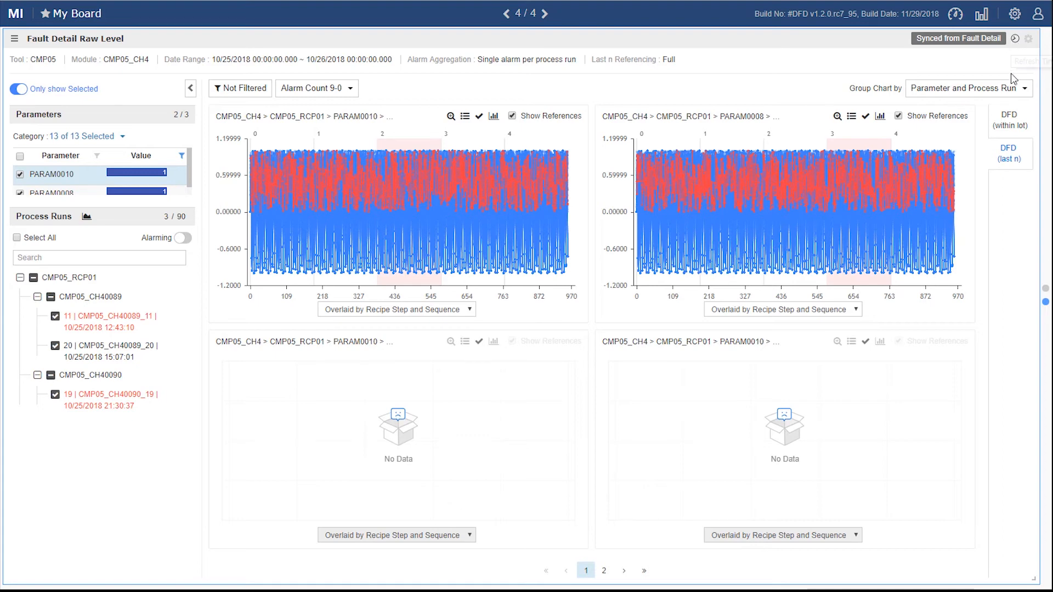
# Step: Open the chart grouping options of the Fault Detail Raw Level widget
pyautogui.click(1025, 91)
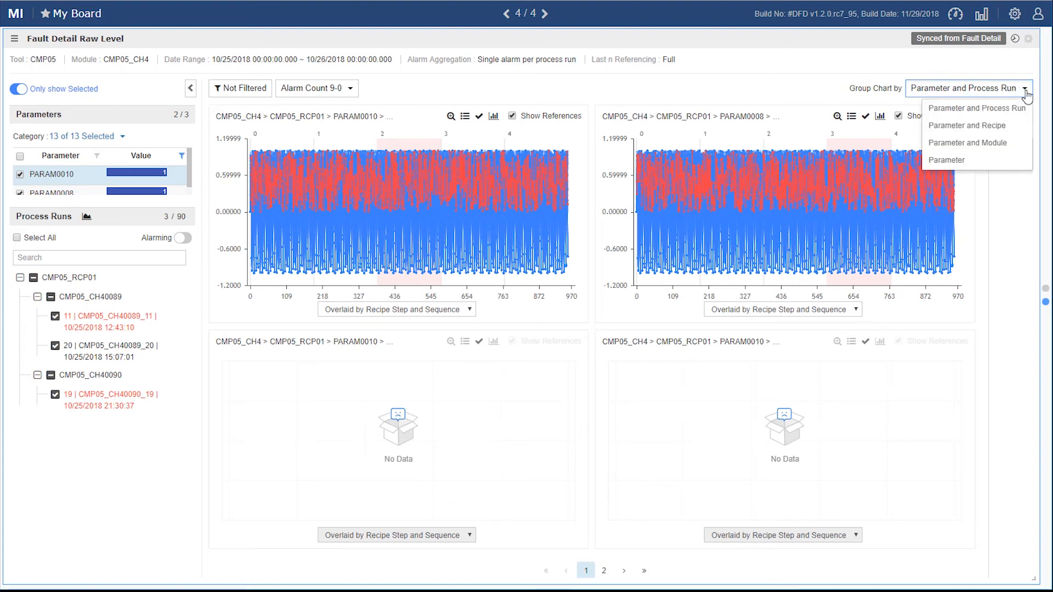